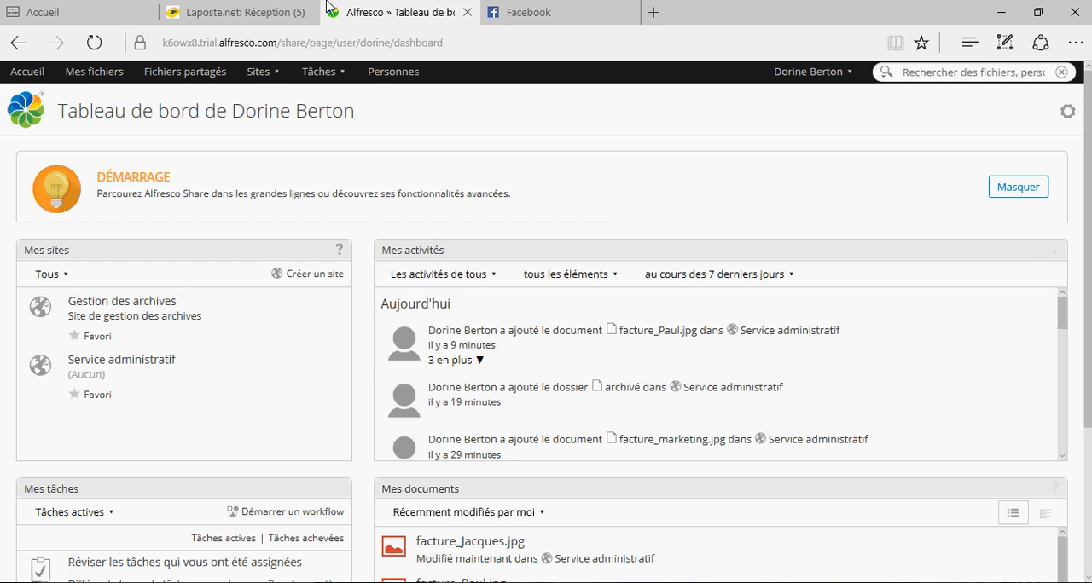
- Declare facture_Jacques.jpg in the Service administratif site's document library as an archive record (Déclarer comme document d'archives)
{"action": "left_click", "coordinate": [256, 73]}
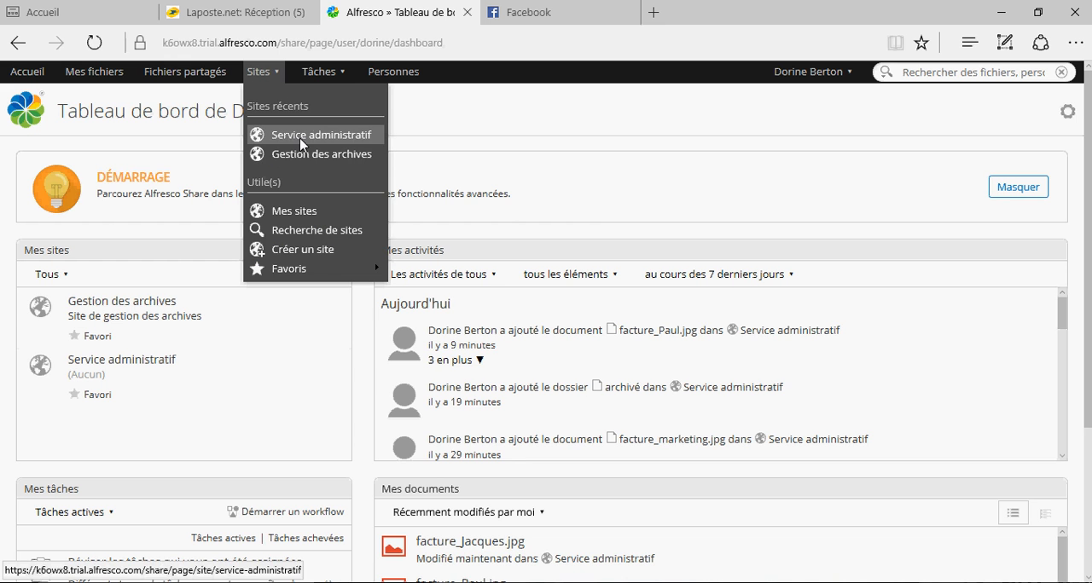
{"action": "left_click", "coordinate": [300, 142]}
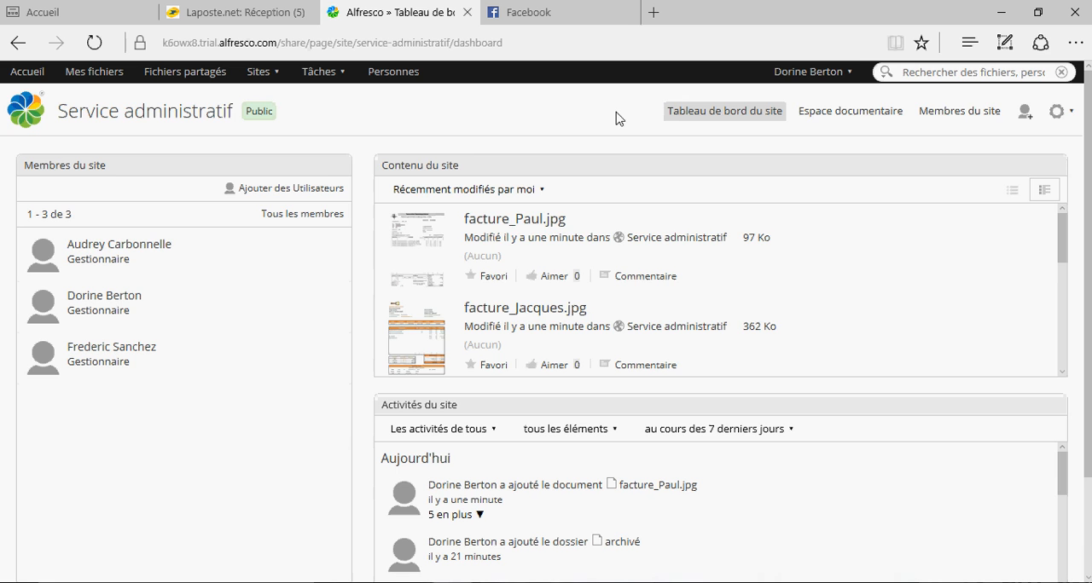
{"action": "left_click", "coordinate": [849, 114]}
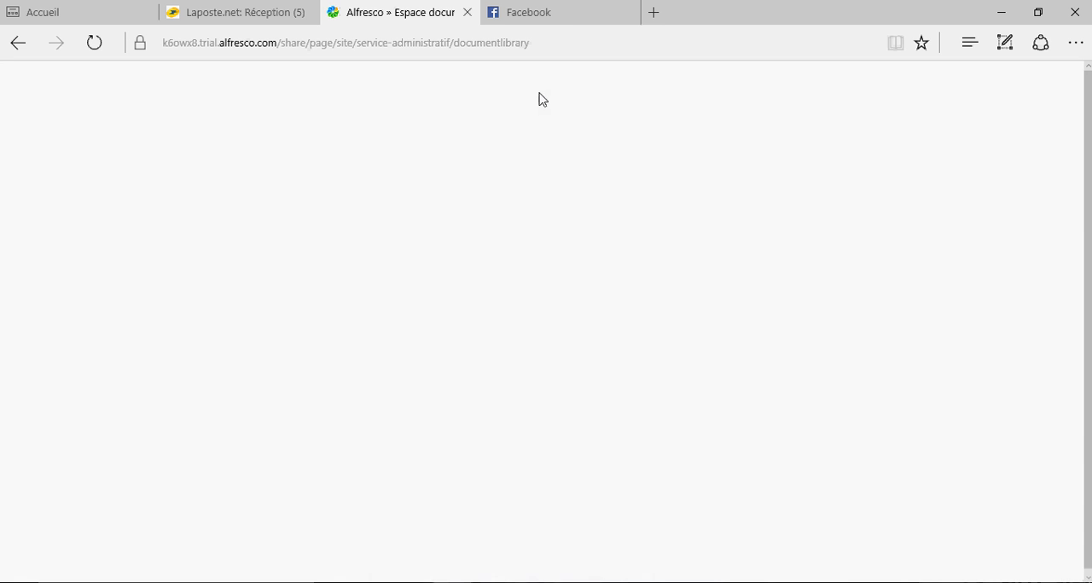
{"action": "scroll", "coordinate": [736, 264], "scroll_direction": "down", "scroll_amount": 2}
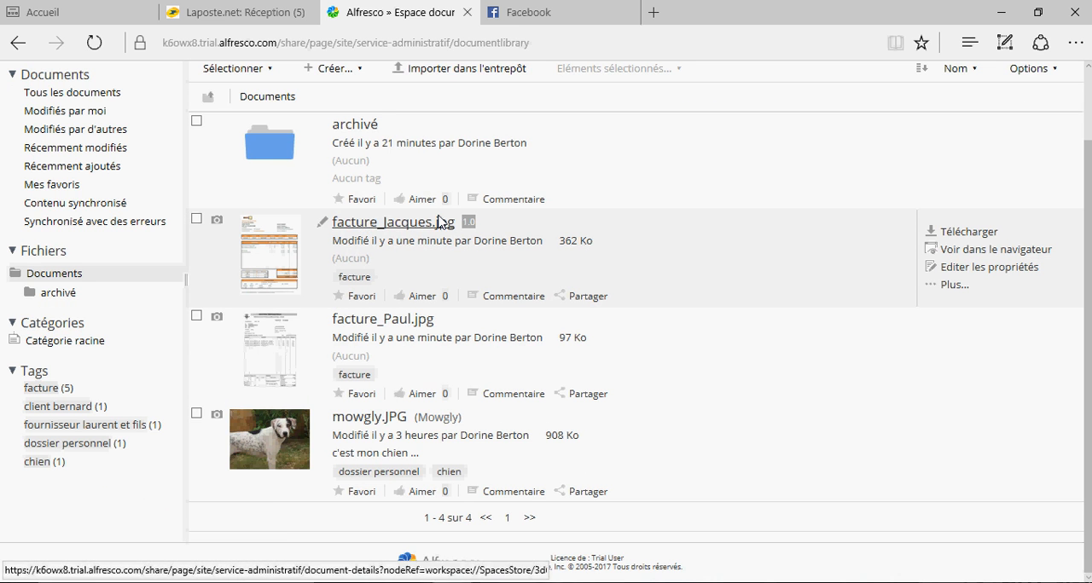
{"action": "left_click", "coordinate": [951, 290]}
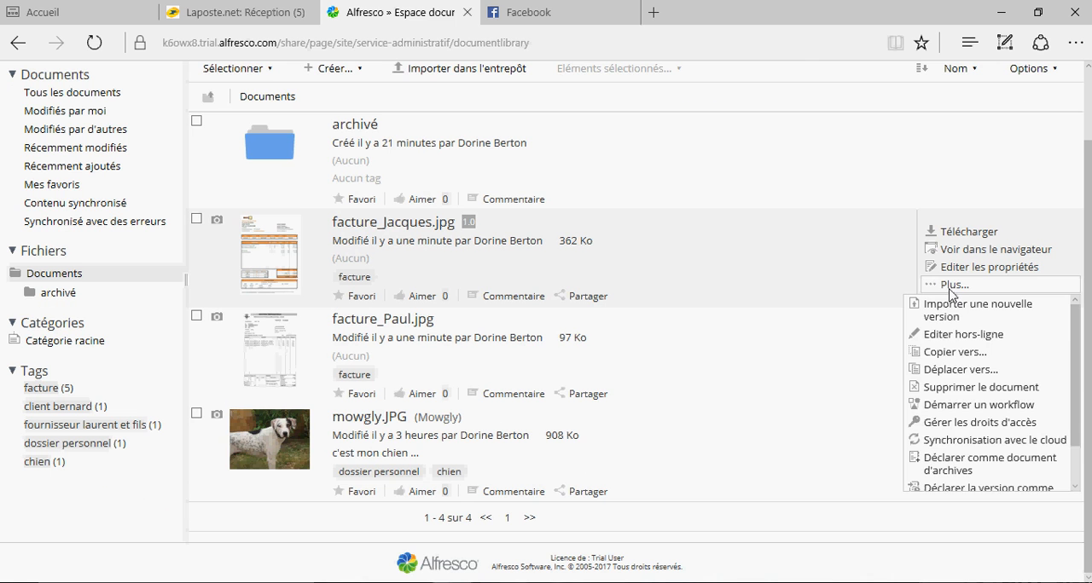
{"action": "left_click", "coordinate": [955, 471]}
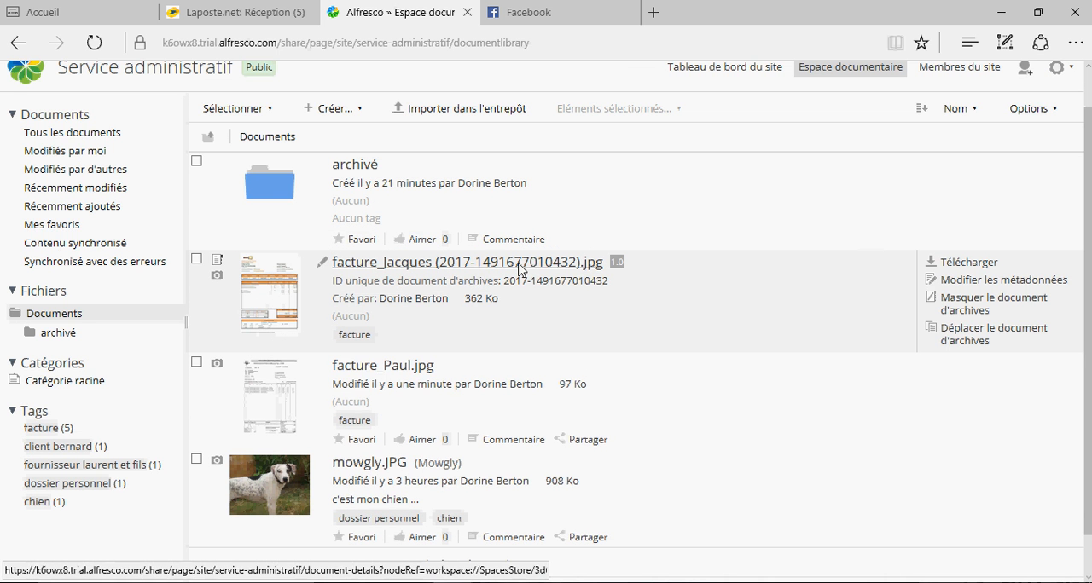
- Open the unfiled records (Documents d'archives non classés) in the file plan of the Gestion des archives site
{"action": "scroll", "coordinate": [519, 269], "scroll_direction": "up", "scroll_amount": 1}
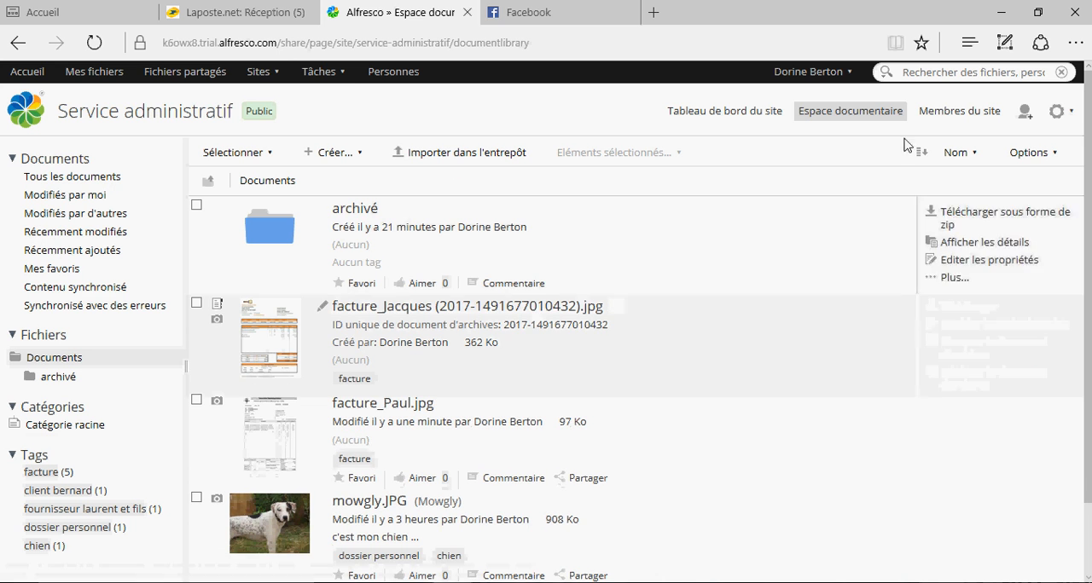
{"action": "left_click", "coordinate": [259, 75]}
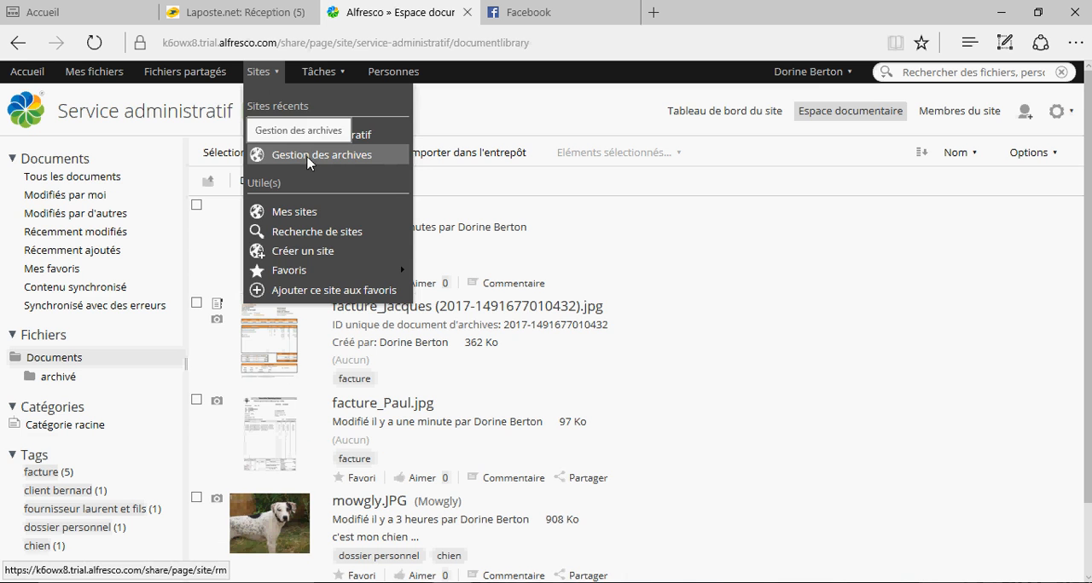
{"action": "left_click", "coordinate": [308, 157]}
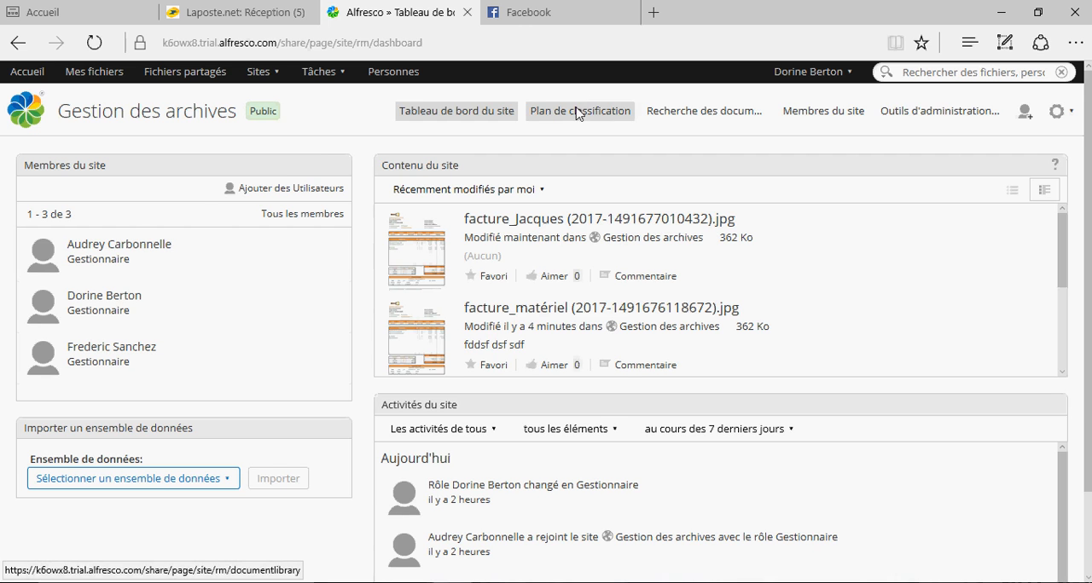
{"action": "left_click", "coordinate": [577, 113]}
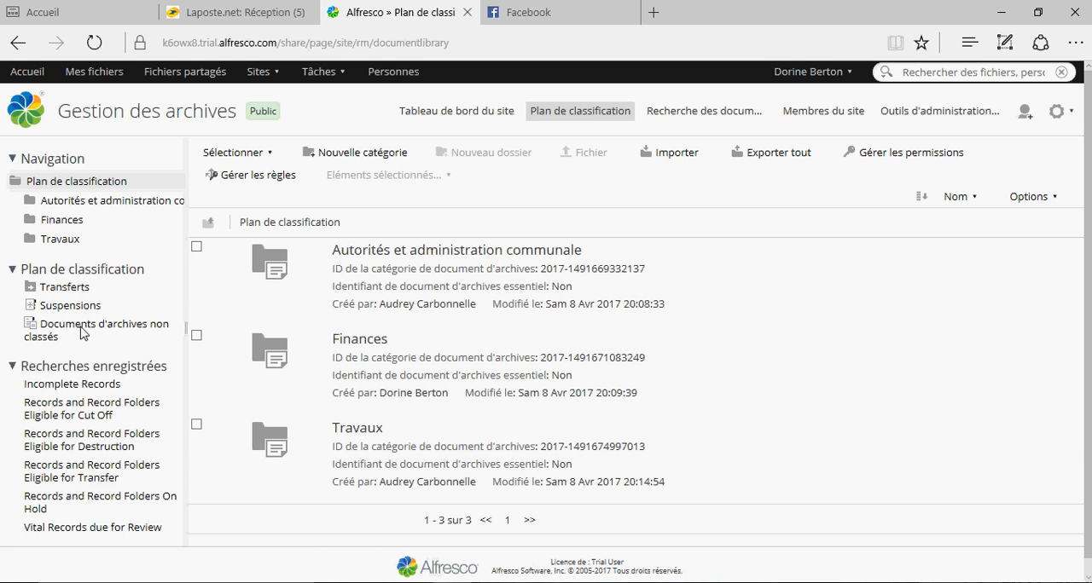
{"action": "left_click", "coordinate": [82, 333]}
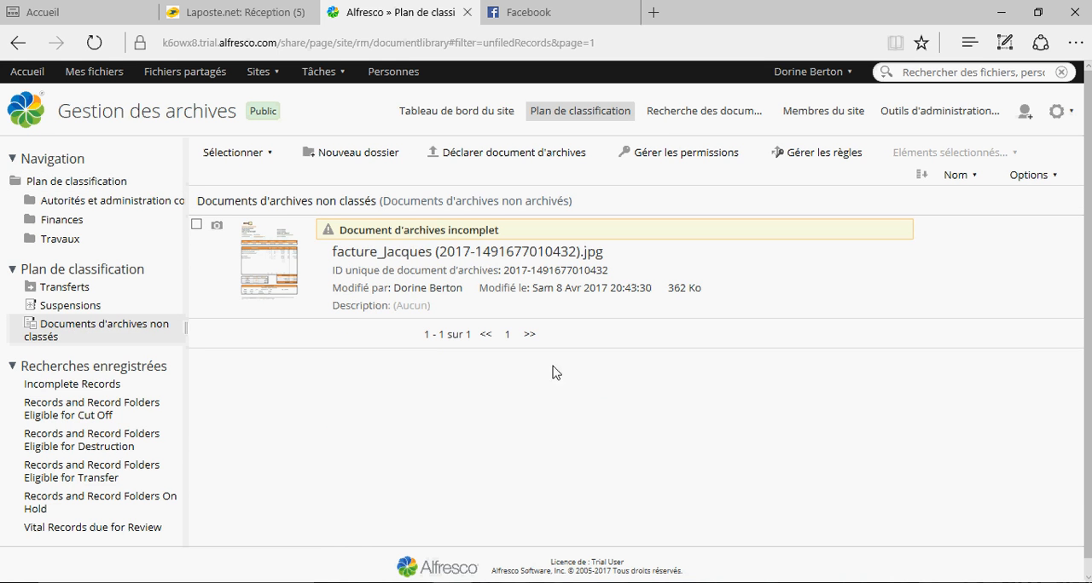
- Start a new rule for the unfiled records named "classement d'une facture" with the description "dfskfj lk fjslkd fjsldfk jskldfj skld"
{"action": "mouse_move", "coordinate": [498, 271]}
{"action": "left_click", "coordinate": [819, 153]}
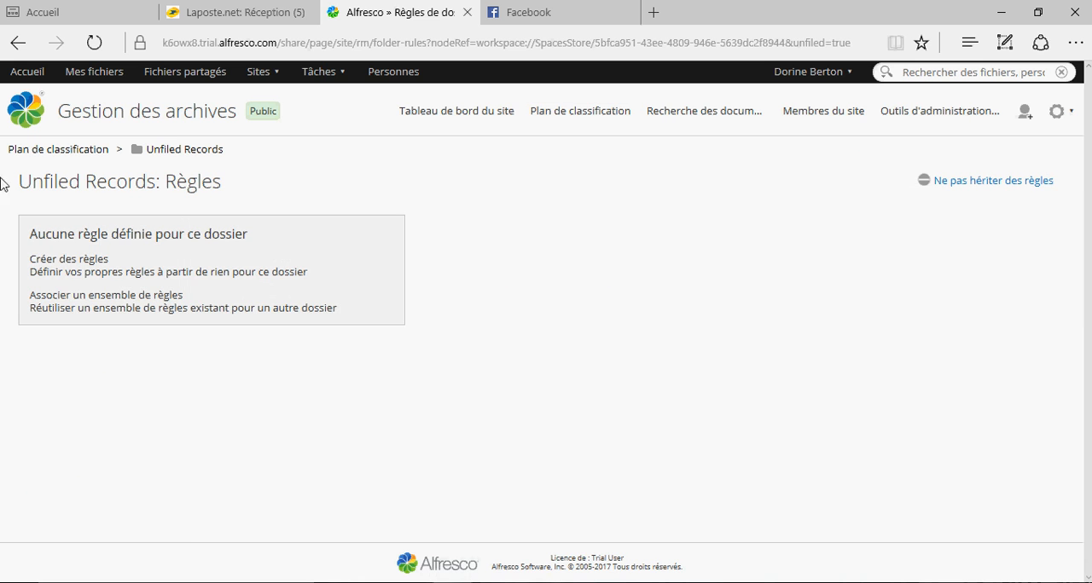
{"action": "left_click", "coordinate": [68, 258]}
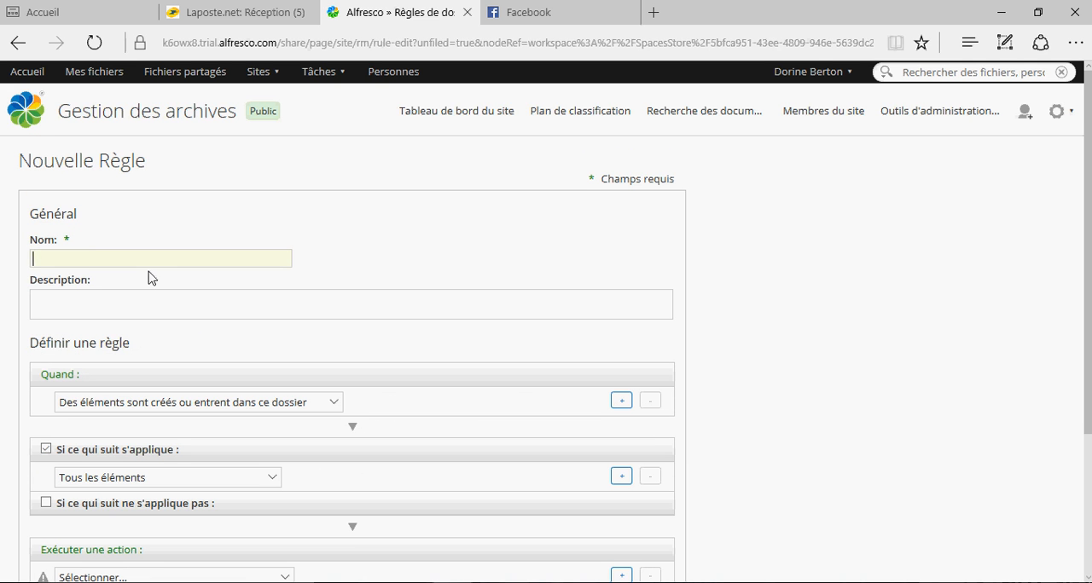
{"action": "type", "text": "classement d'une facture"}
{"action": "key", "text": "Tab"}
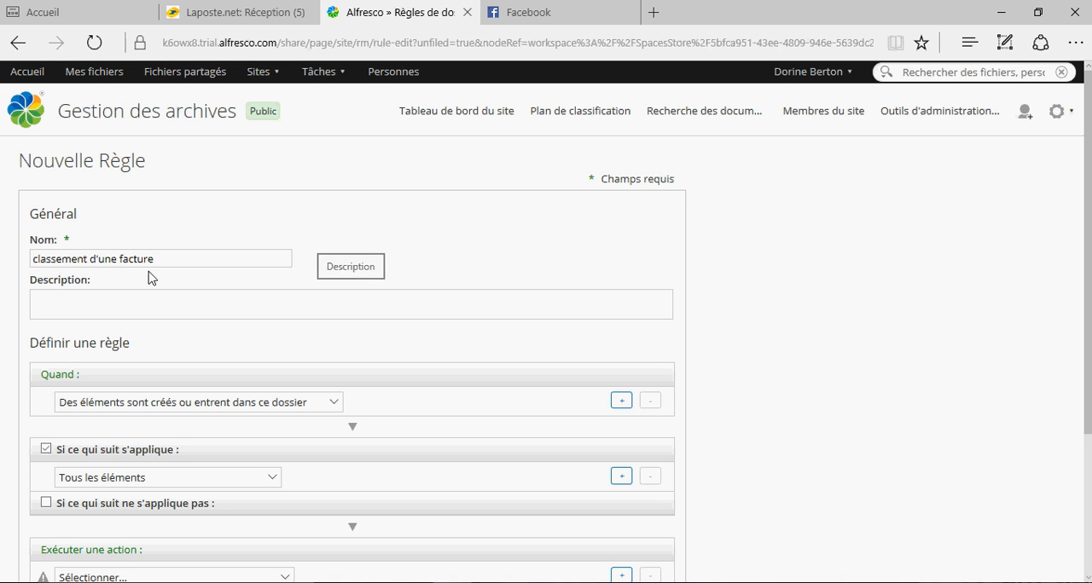
{"action": "type", "text": "dfskfj lk fjslkd fjsldfk jskldfj skld"}
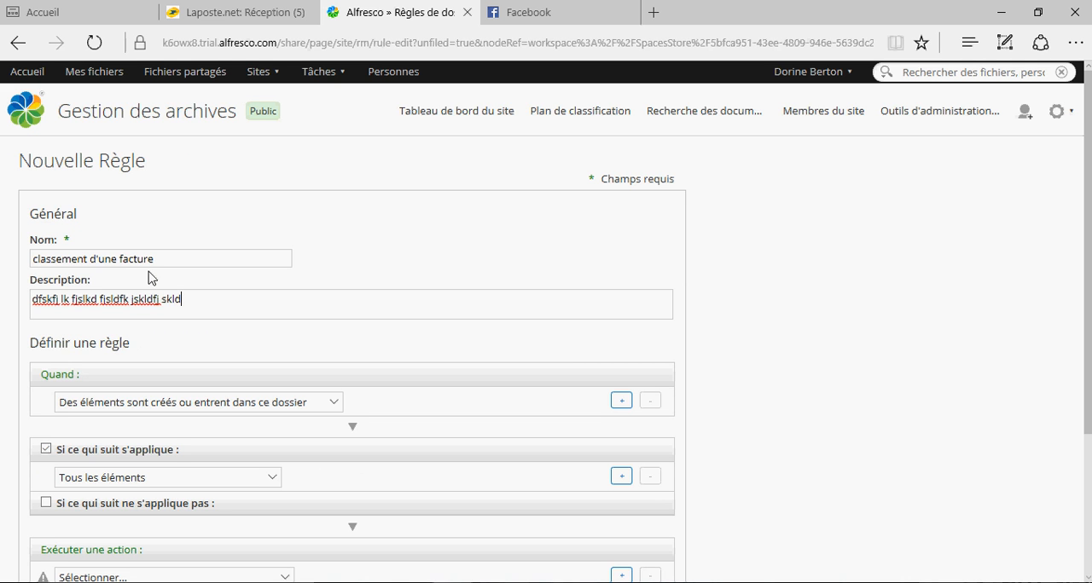
- Set the rule to apply when items are created in or enter this folder and have the tag "facture"
{"action": "scroll", "coordinate": [149, 278], "scroll_direction": "down", "scroll_amount": 2}
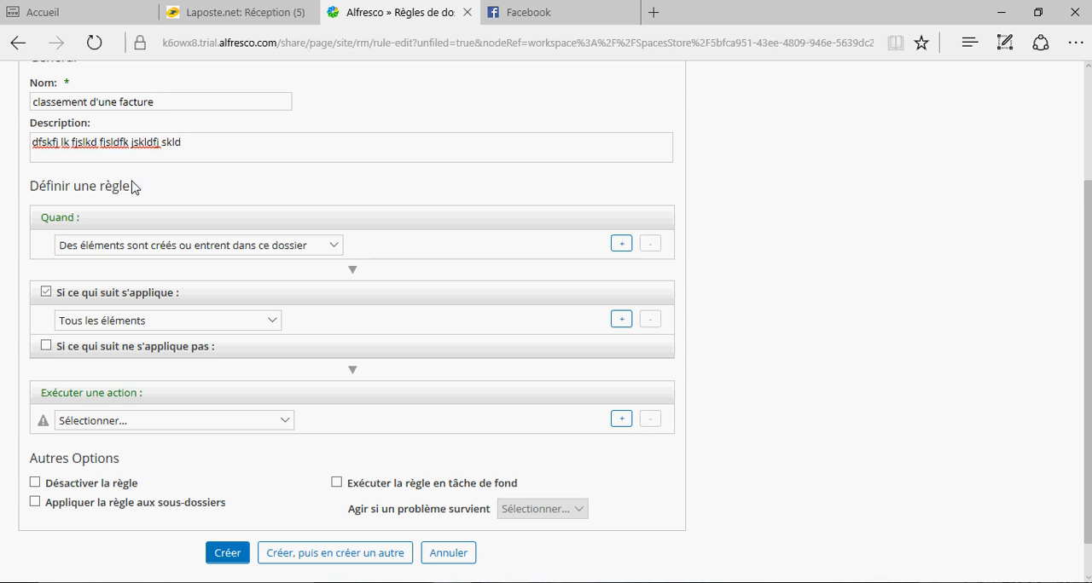
{"action": "left_click", "coordinate": [334, 245]}
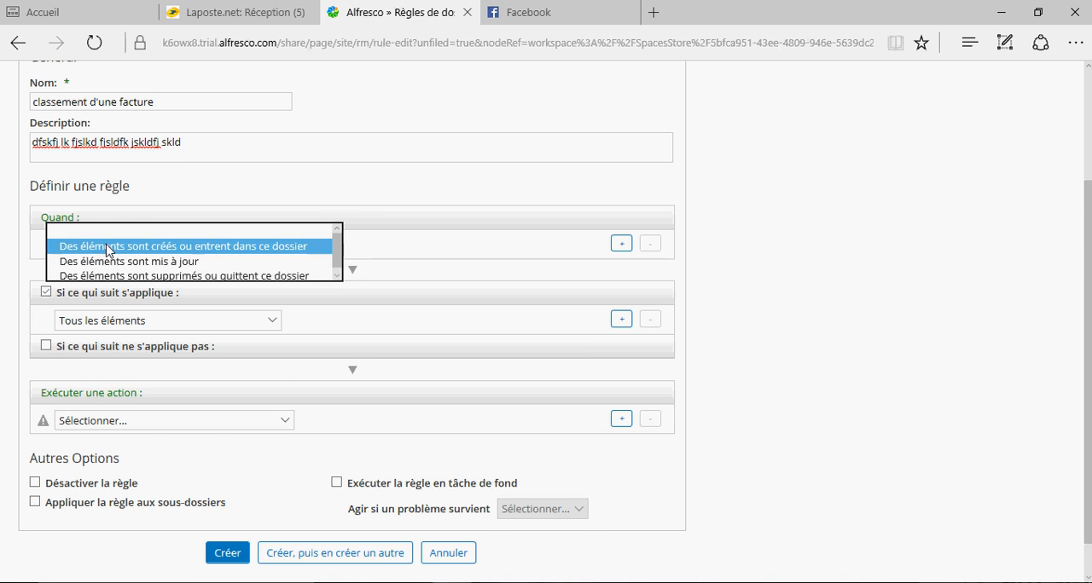
{"action": "left_click", "coordinate": [237, 250]}
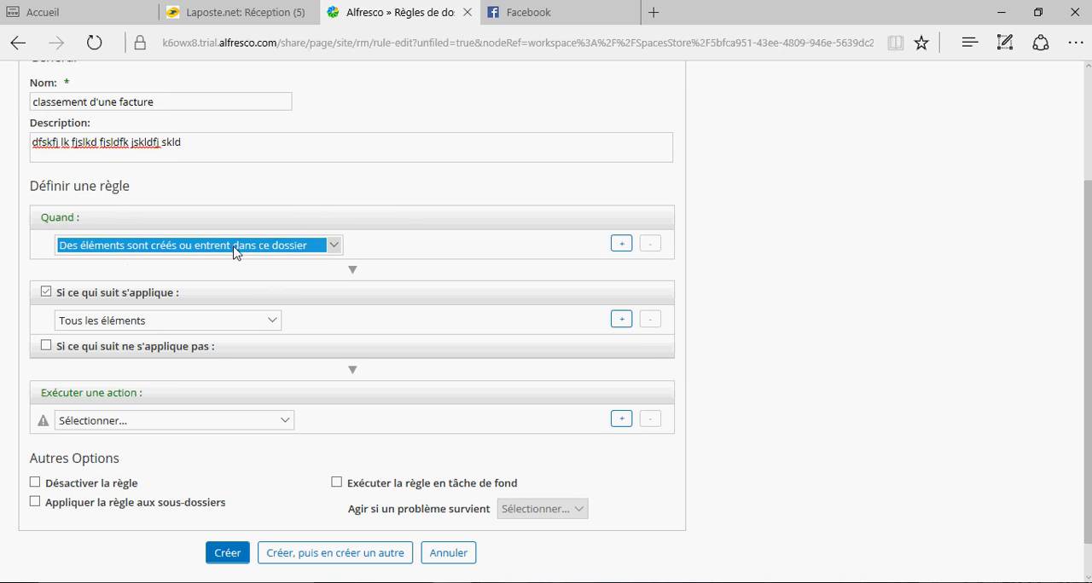
{"action": "left_click", "coordinate": [272, 321]}
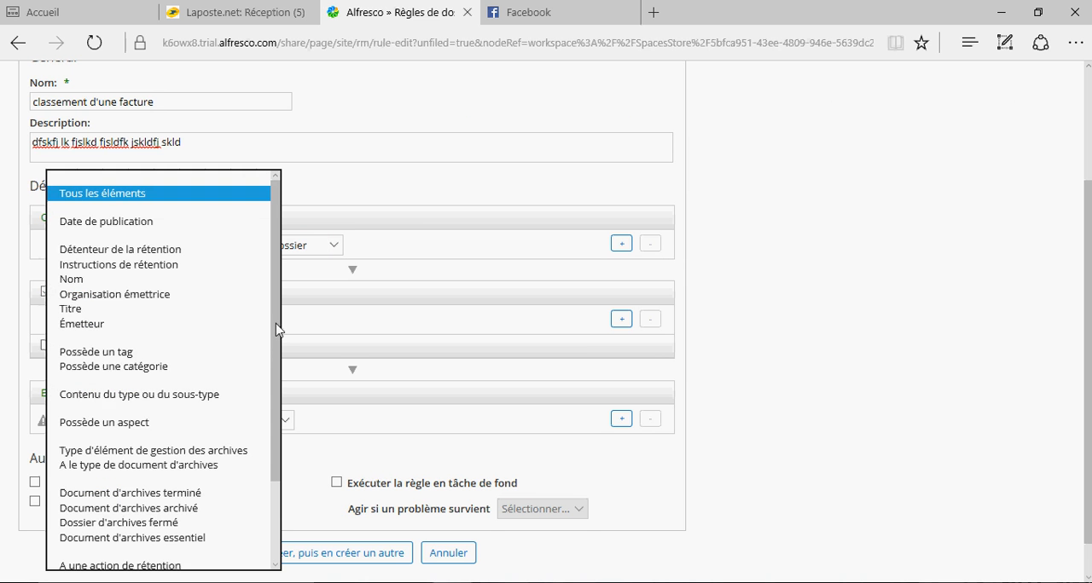
{"action": "left_click", "coordinate": [105, 355]}
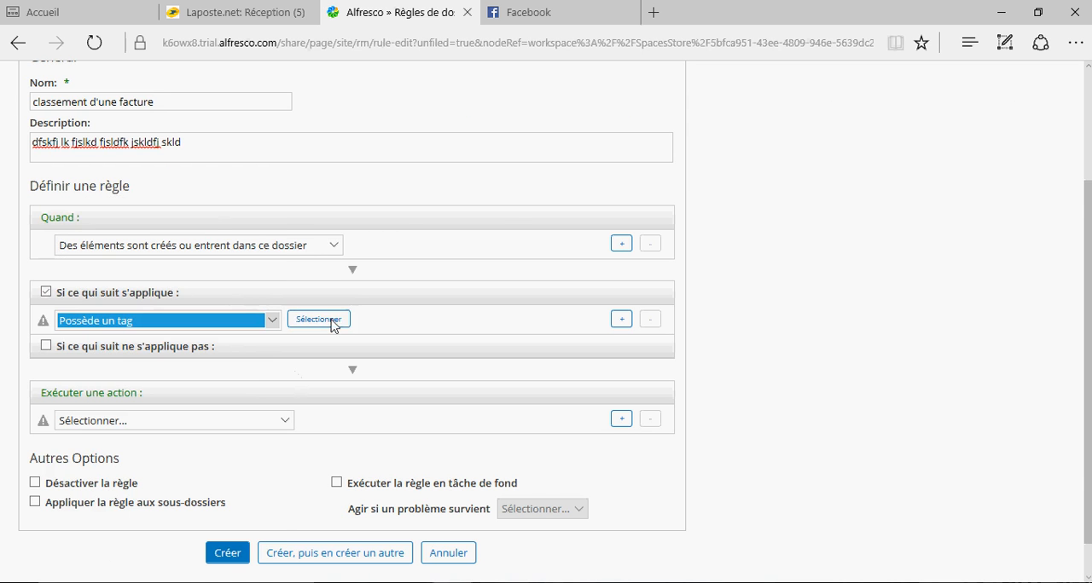
{"action": "left_click", "coordinate": [332, 324]}
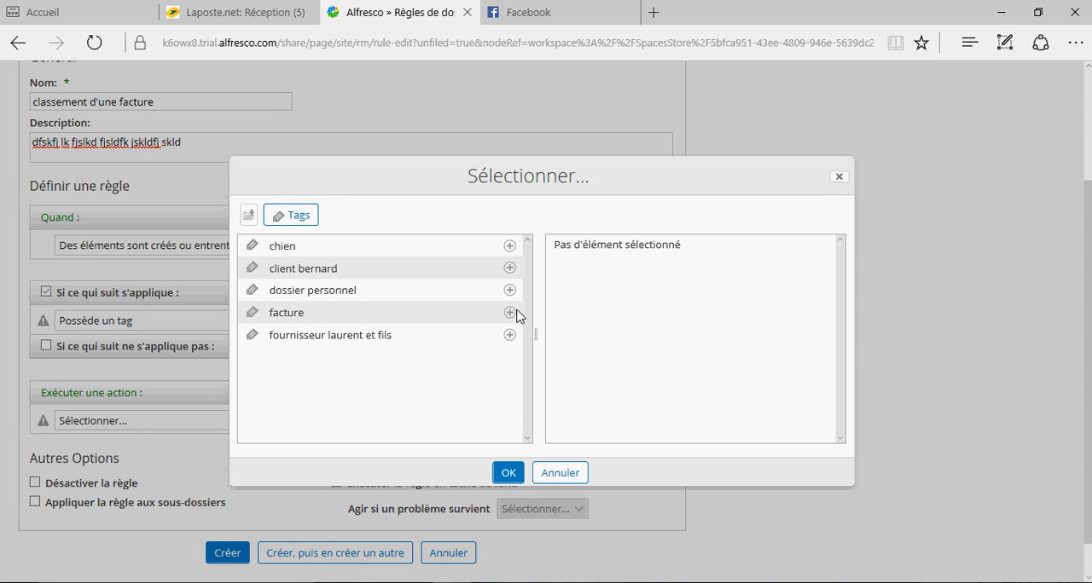
{"action": "left_click", "coordinate": [516, 313]}
{"action": "left_click", "coordinate": [507, 472]}
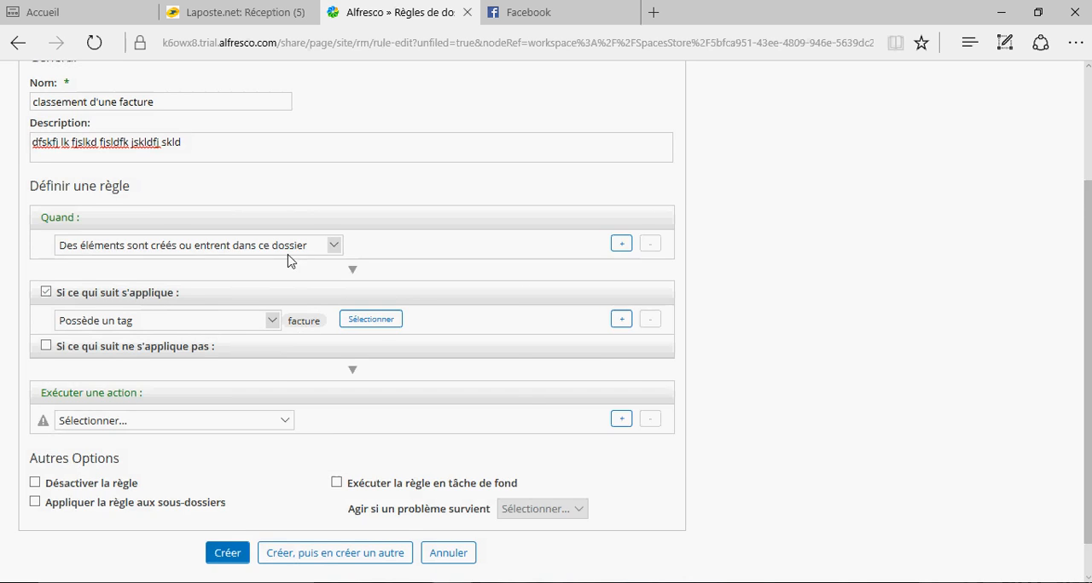
- Set the rule's action to "Archiver dans" with the destination /Finances/Comptes_communaux, and create the rule
{"action": "scroll", "coordinate": [286, 262], "scroll_direction": "down", "scroll_amount": 1}
{"action": "left_click", "coordinate": [285, 378]}
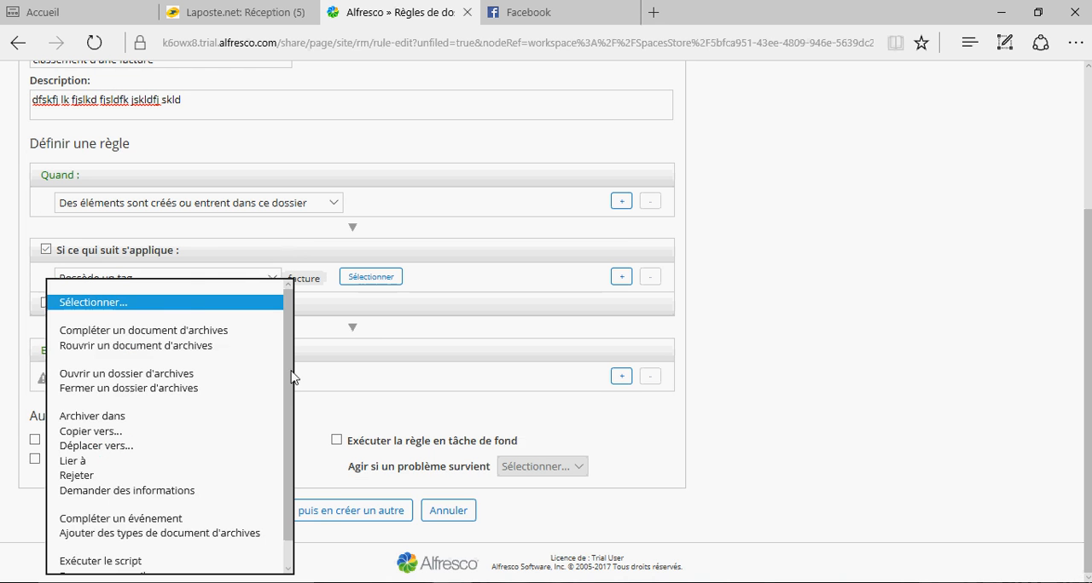
{"action": "left_click", "coordinate": [89, 416]}
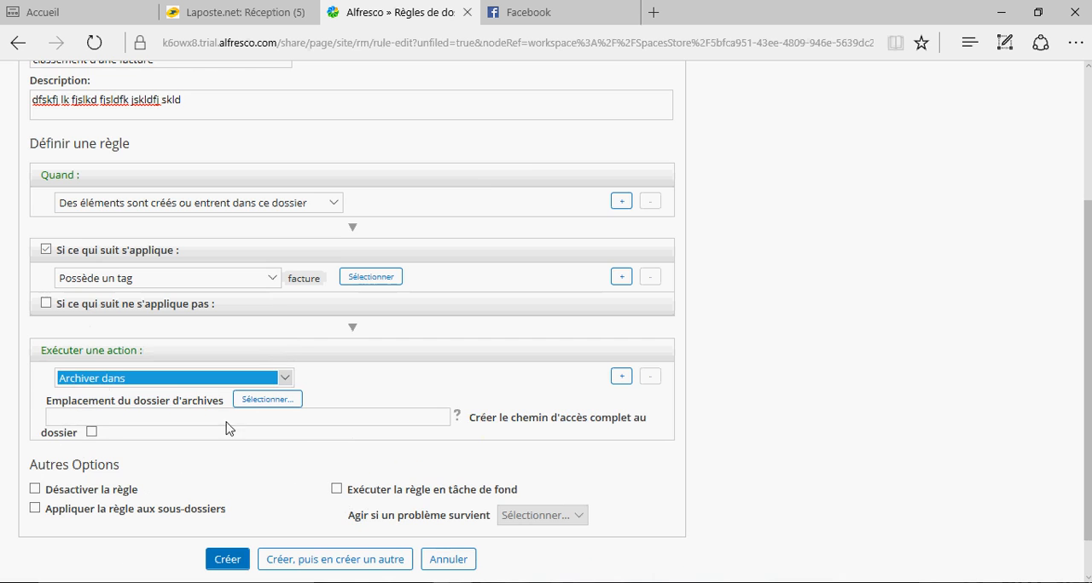
{"action": "left_click", "coordinate": [256, 403]}
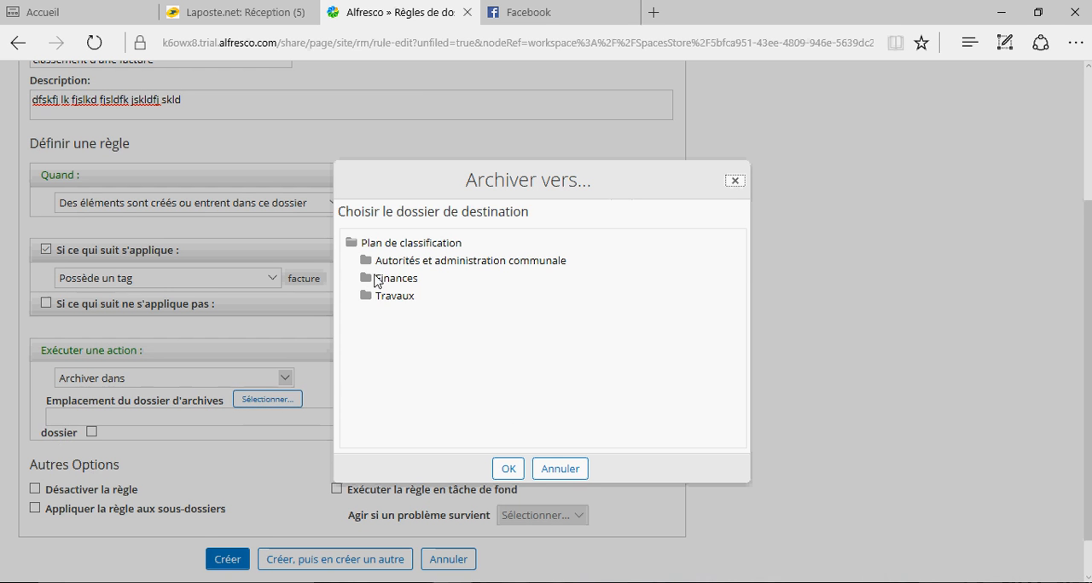
{"action": "left_click", "coordinate": [376, 282]}
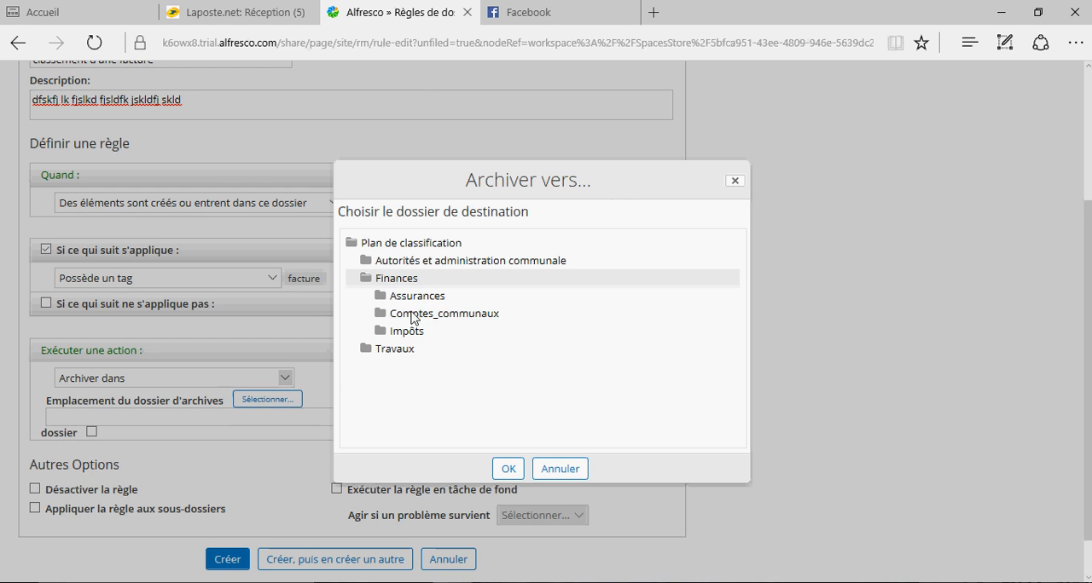
{"action": "left_click", "coordinate": [414, 314]}
{"action": "left_click", "coordinate": [507, 469]}
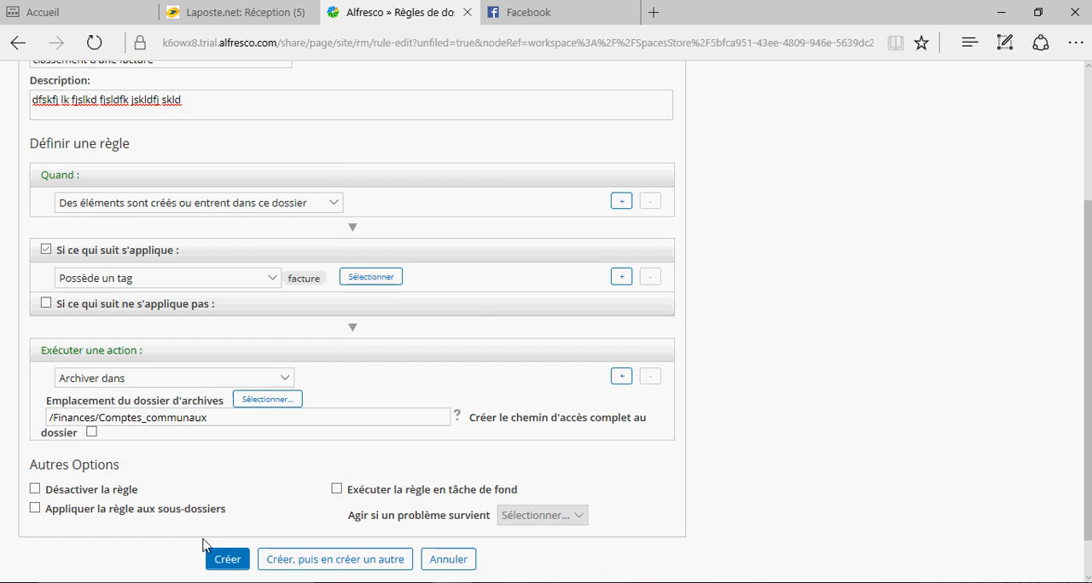
{"action": "left_click", "coordinate": [228, 560]}
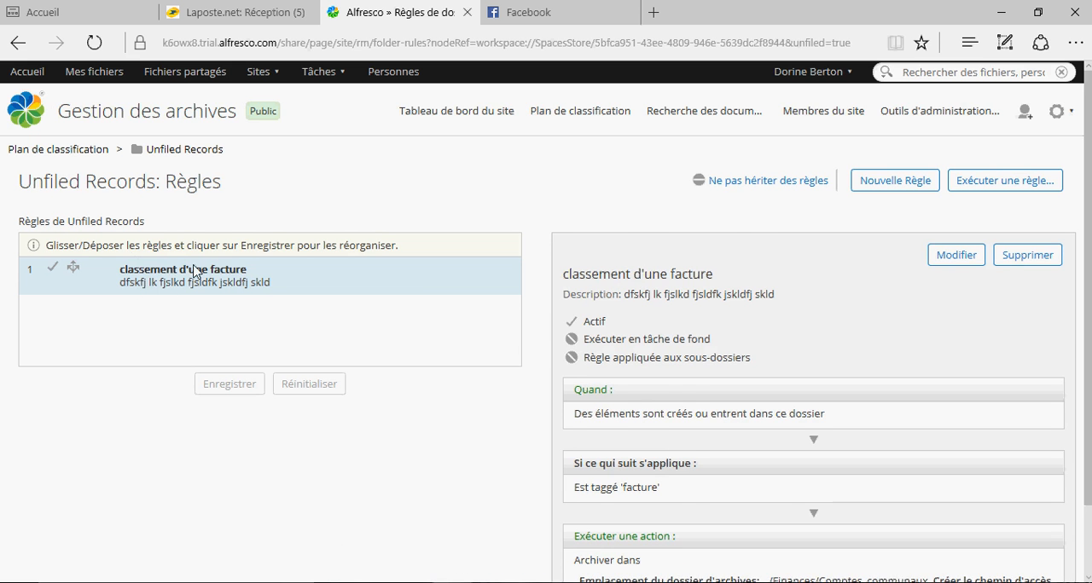
- Run the rules on the Unfiled Records folder only, without its subfolders
{"action": "scroll", "coordinate": [711, 329], "scroll_direction": "down", "scroll_amount": 2}
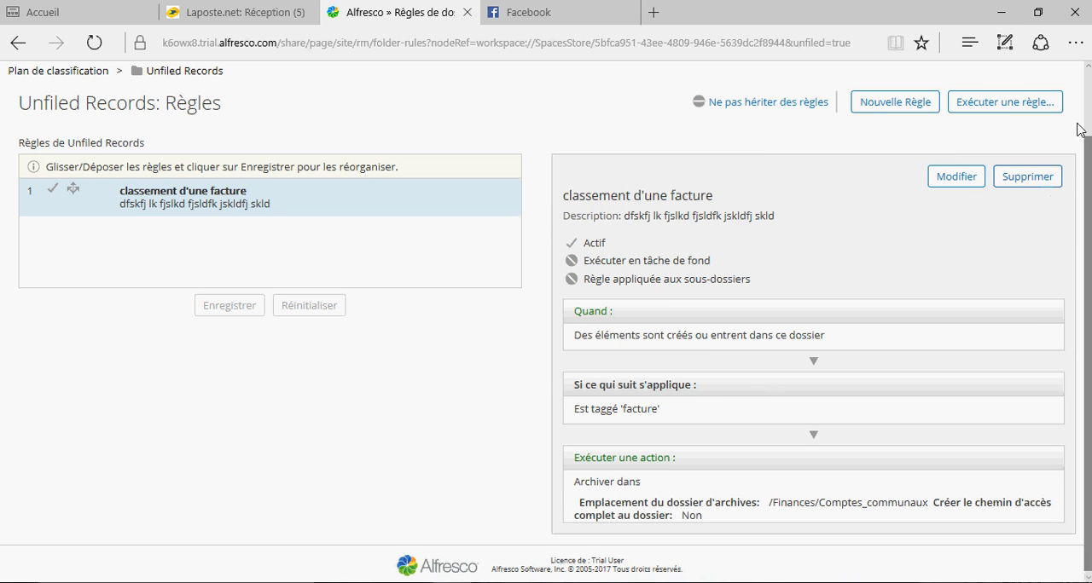
{"action": "left_click", "coordinate": [989, 107]}
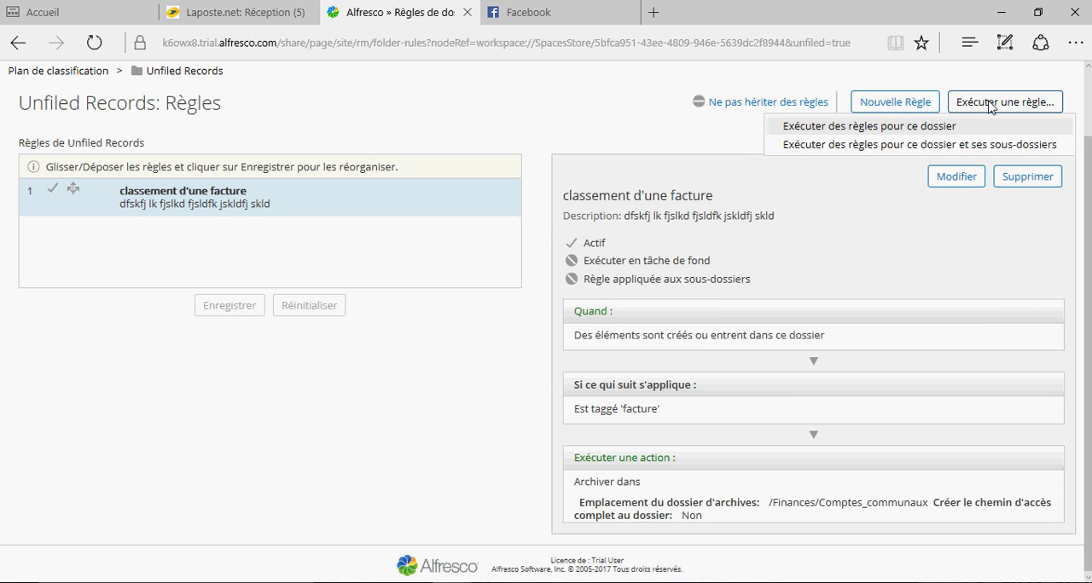
{"action": "left_click", "coordinate": [832, 127]}
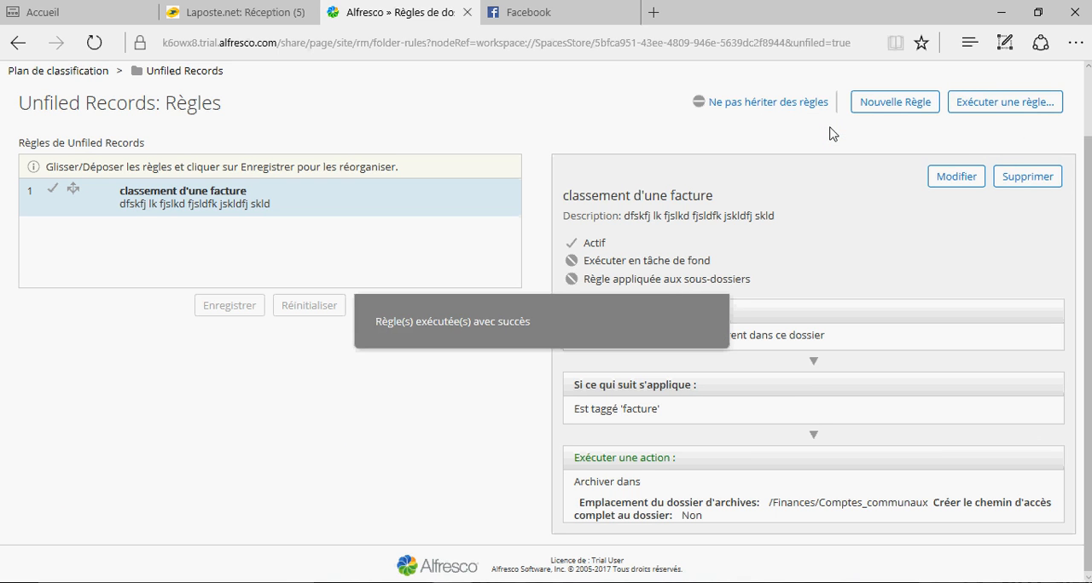
- Declare facture_Paul.jpg in the Service administratif site's document library as an archive record
{"action": "scroll", "coordinate": [832, 134], "scroll_direction": "up", "scroll_amount": 2}
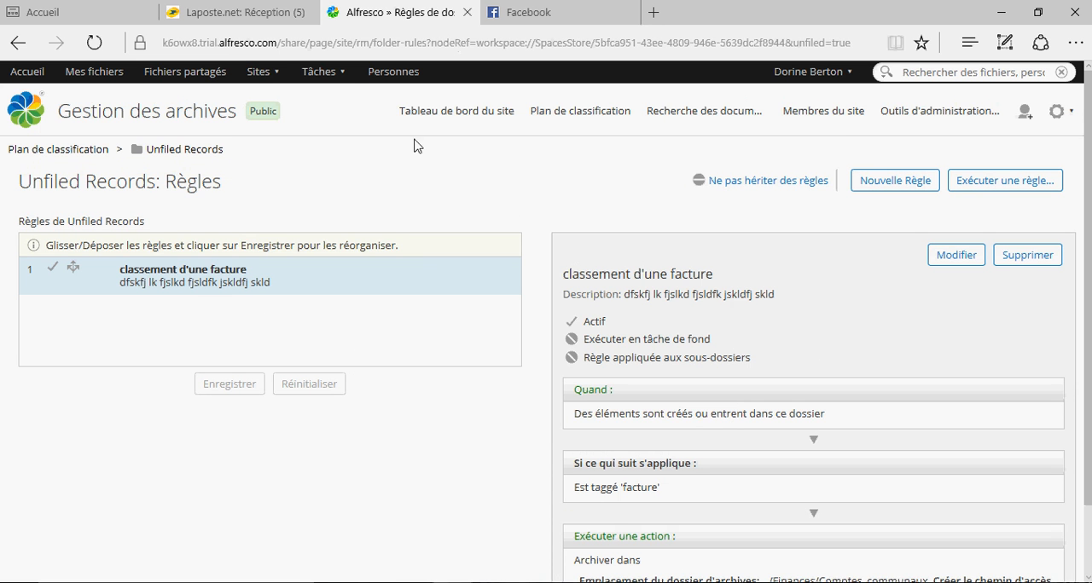
{"action": "left_click", "coordinate": [258, 71]}
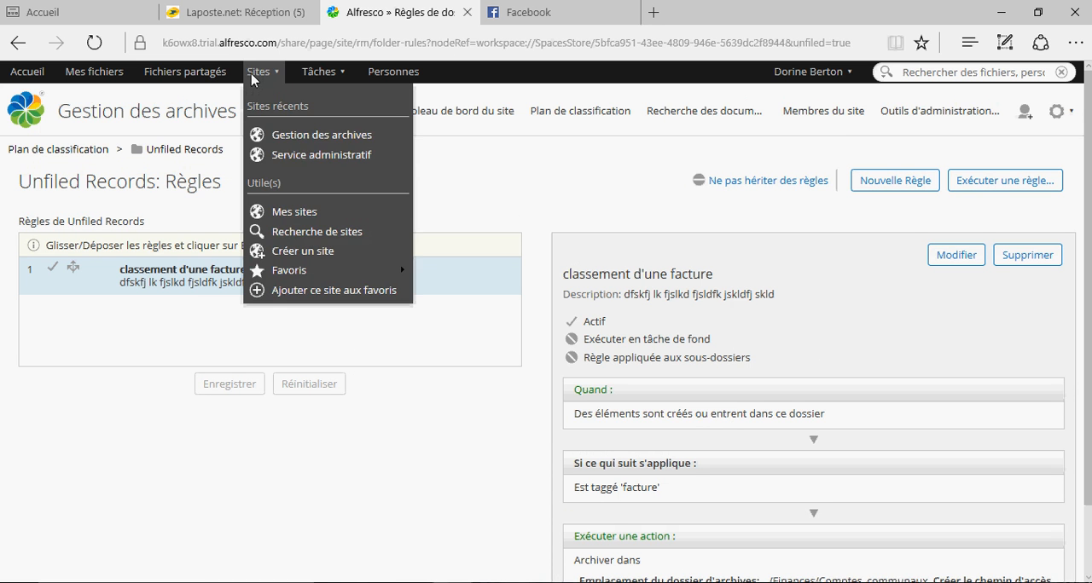
{"action": "left_click", "coordinate": [284, 158]}
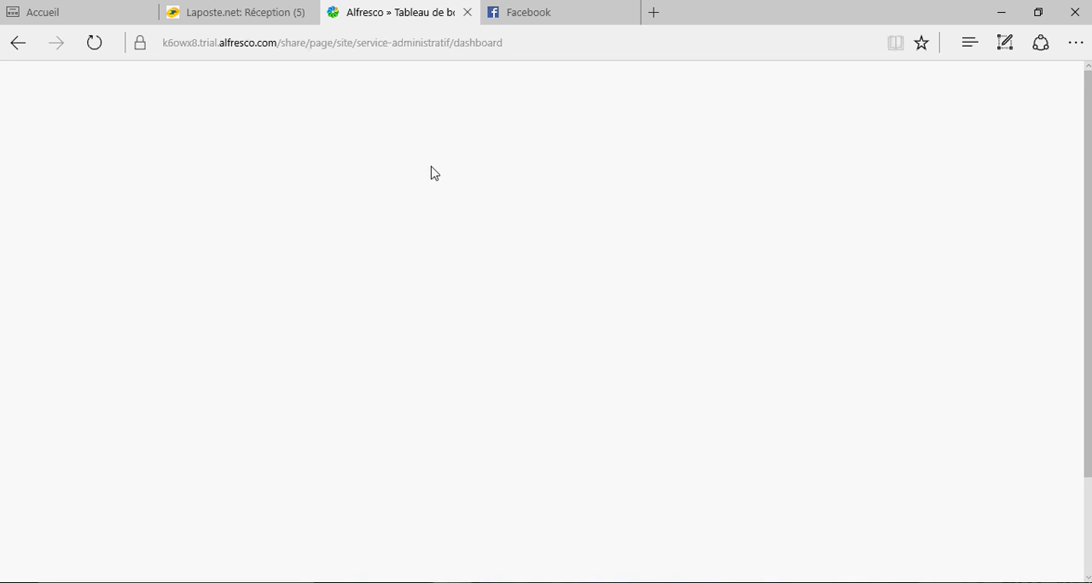
{"action": "left_click", "coordinate": [806, 114]}
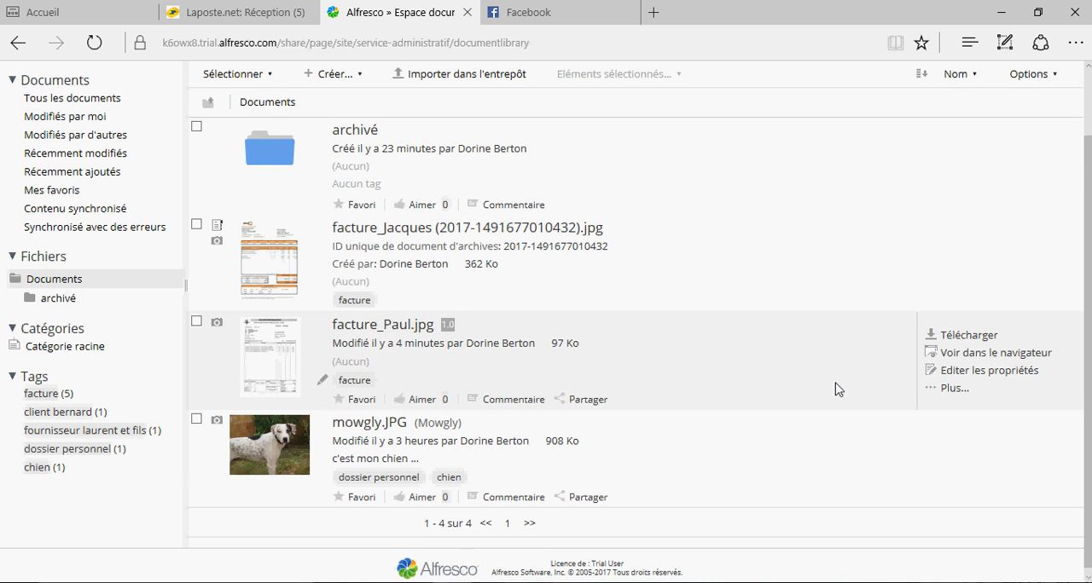
{"action": "left_click", "coordinate": [955, 389]}
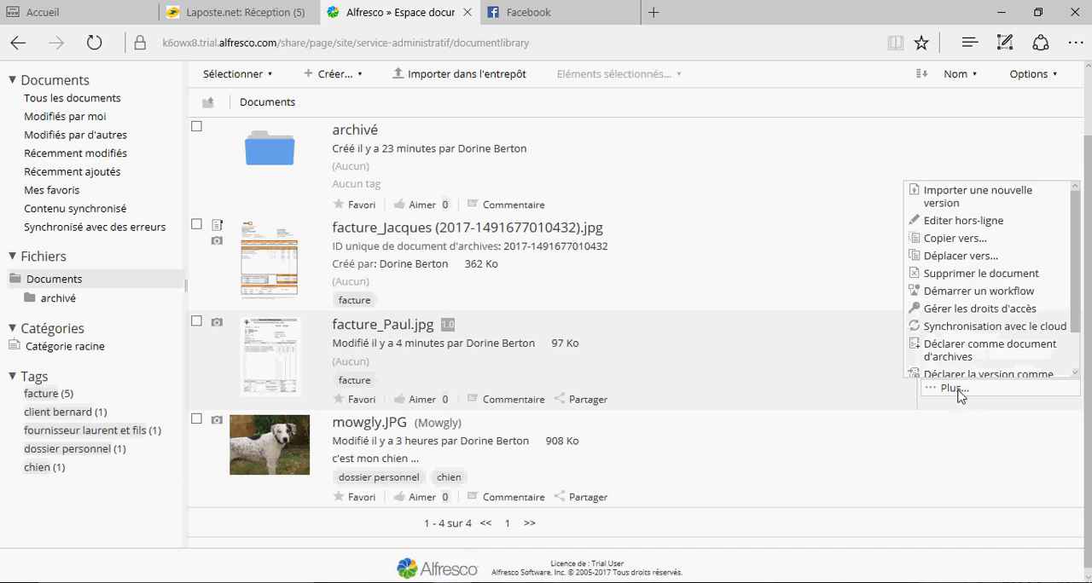
{"action": "left_click", "coordinate": [962, 355]}
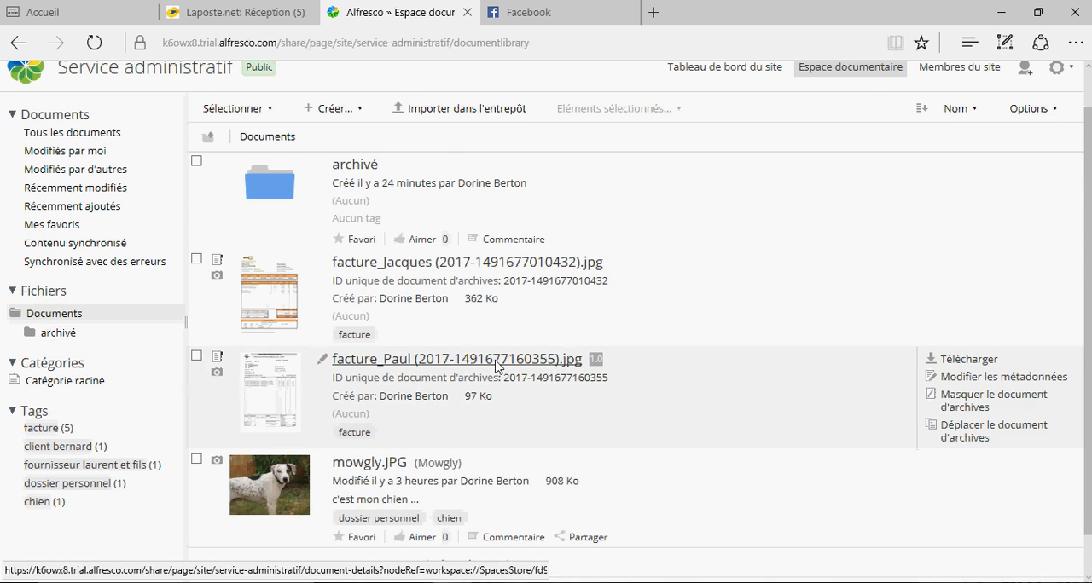
- Check the contents of the Finances/Comptes_communaux folder in the Gestion des archives site's classification plan
{"action": "scroll", "coordinate": [529, 256], "scroll_direction": "up", "scroll_amount": 1}
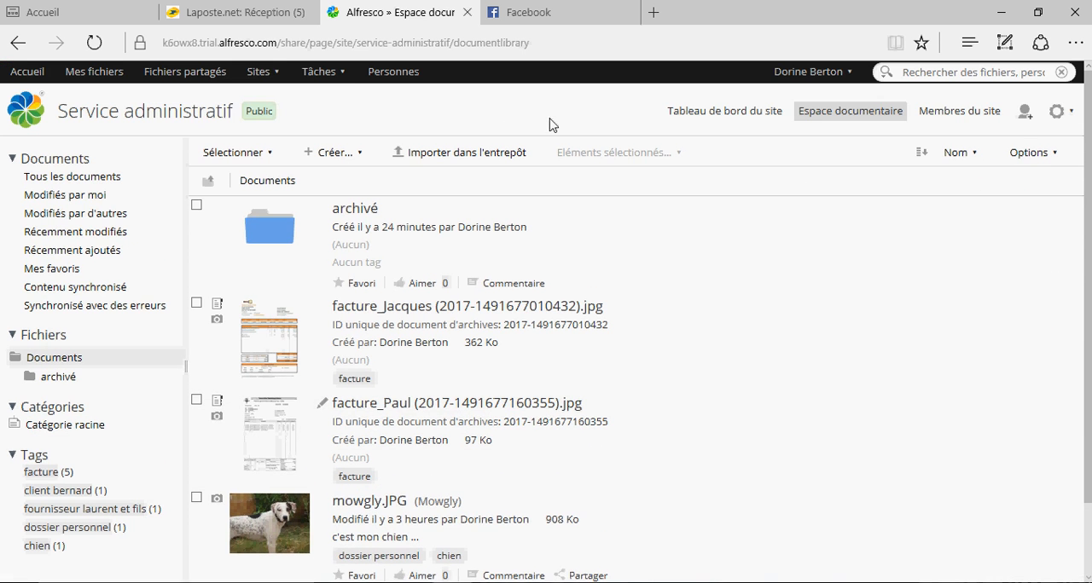
{"action": "left_click", "coordinate": [260, 72]}
{"action": "left_click", "coordinate": [317, 154]}
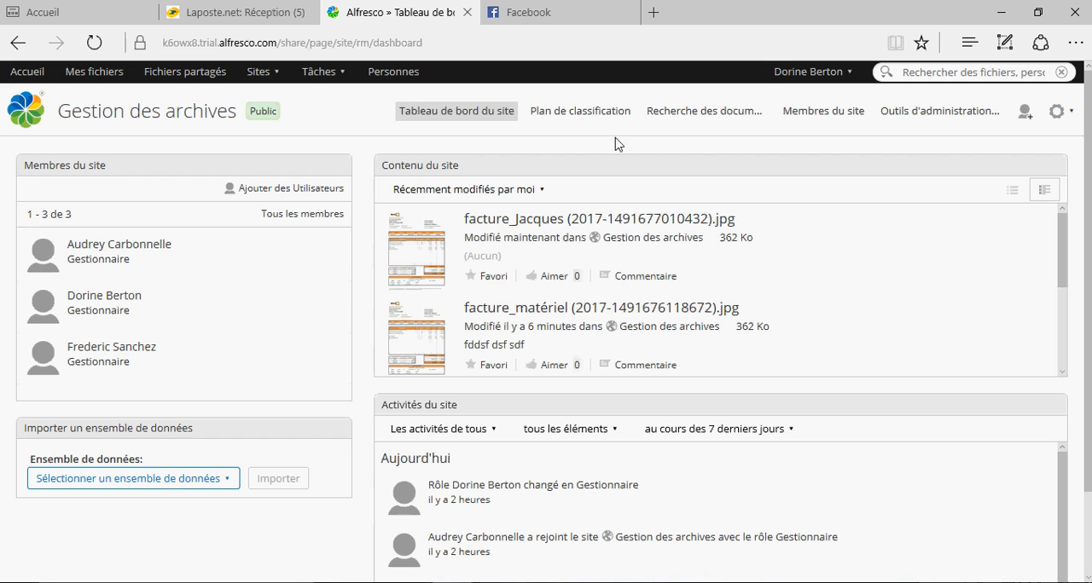
{"action": "left_click", "coordinate": [600, 117]}
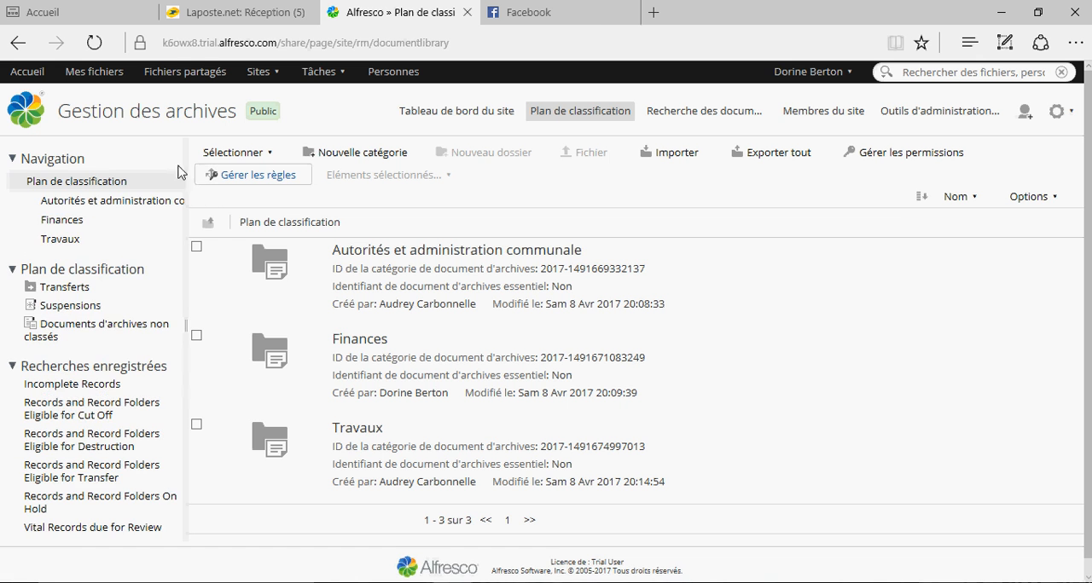
{"action": "left_click", "coordinate": [51, 221]}
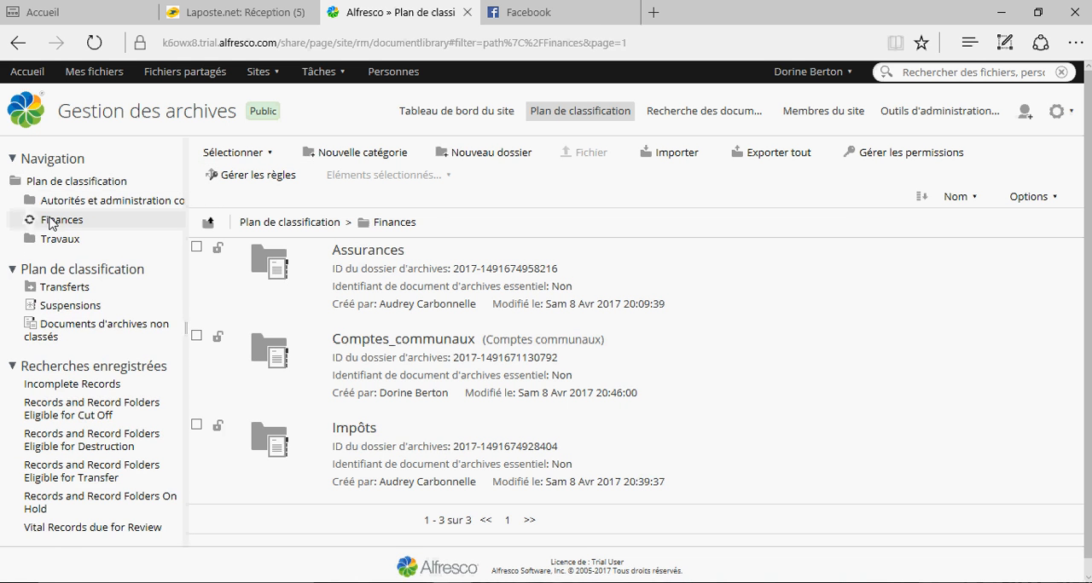
{"action": "left_click", "coordinate": [79, 260]}
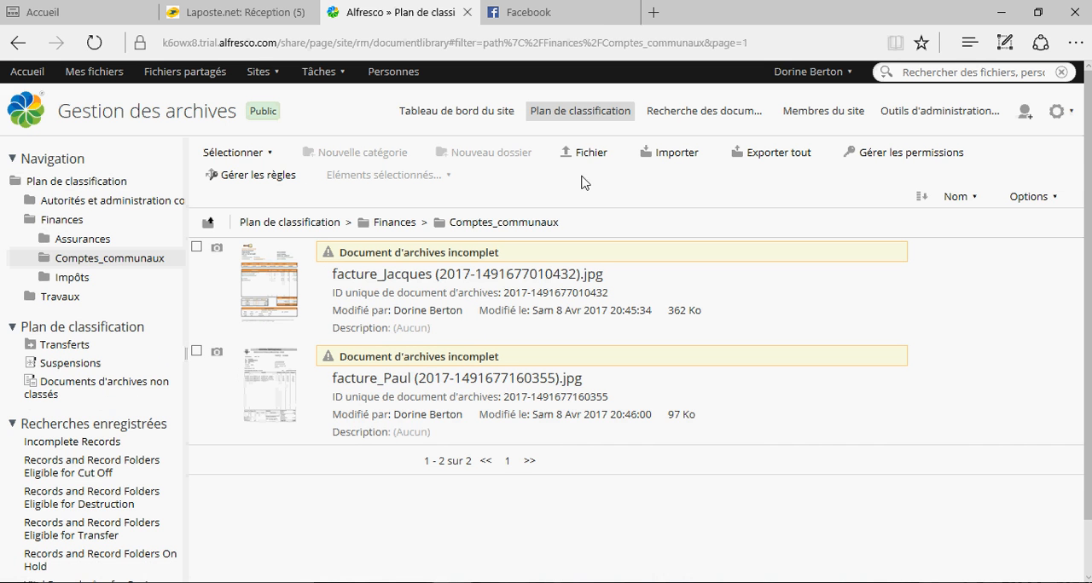
- Start a "Réviser et approuver (relecteur unique)" workflow for mowgly.JPG from the Service administratif document library
{"action": "left_click", "coordinate": [274, 87]}
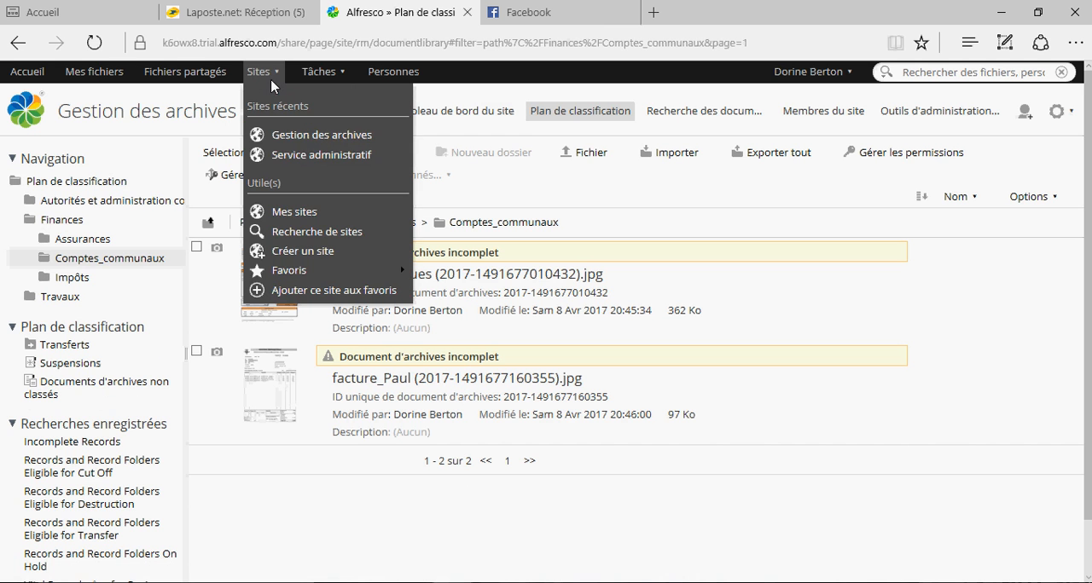
{"action": "left_click", "coordinate": [316, 156]}
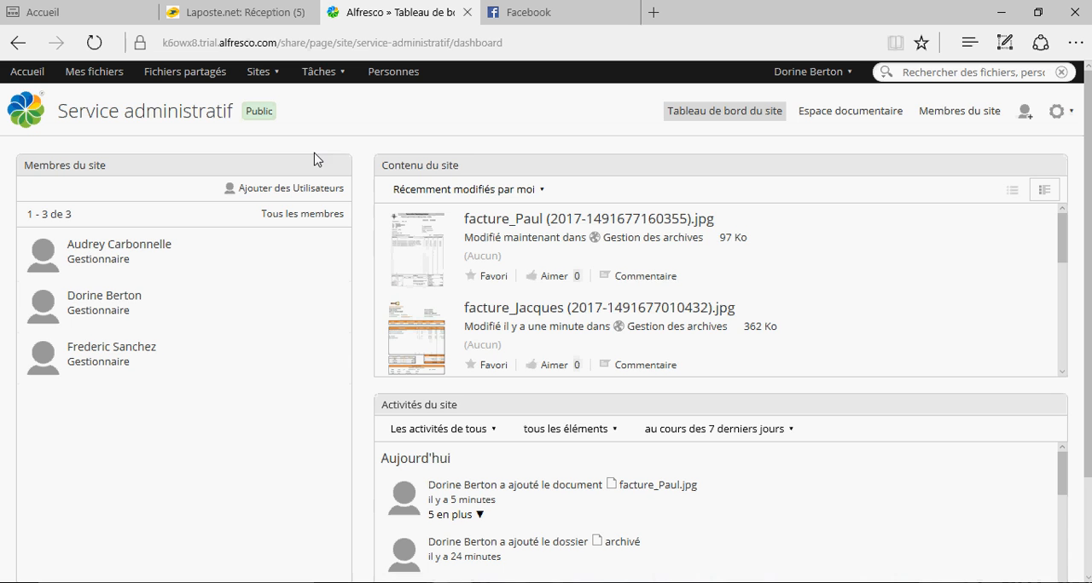
{"action": "left_click", "coordinate": [858, 117]}
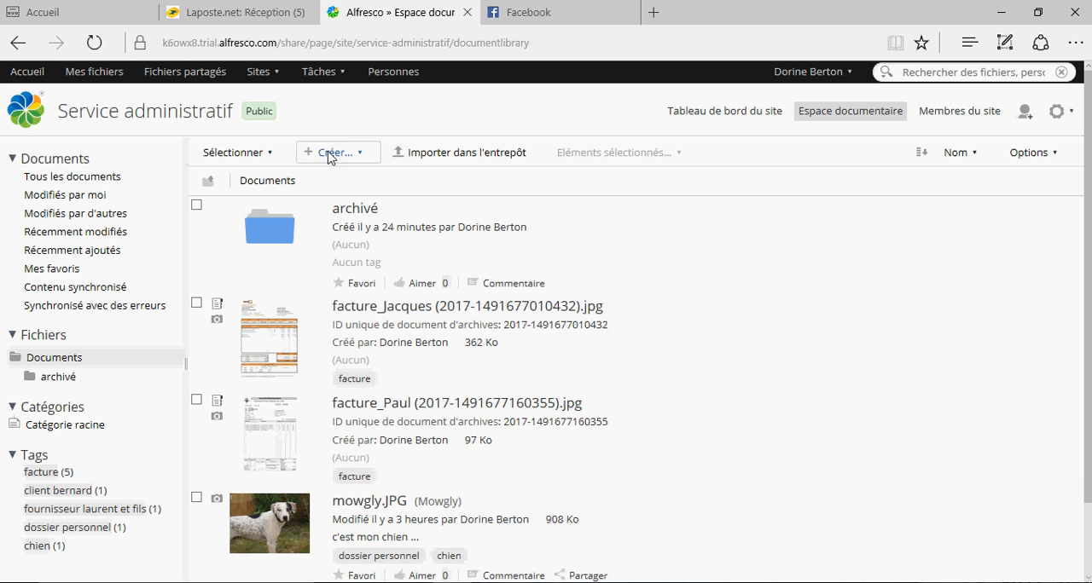
{"action": "scroll", "coordinate": [455, 438], "scroll_direction": "down", "scroll_amount": 2}
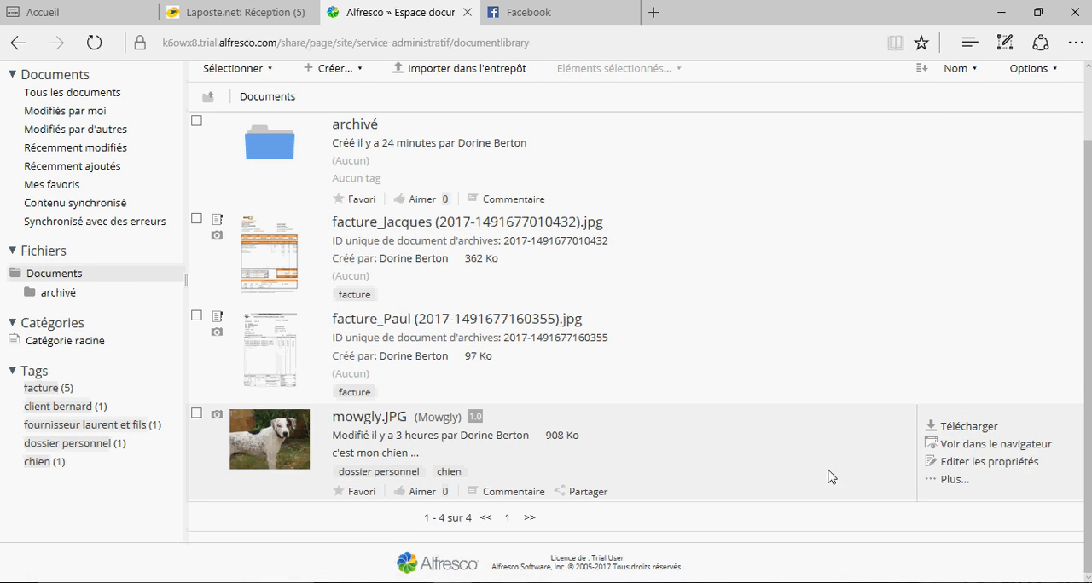
{"action": "left_click", "coordinate": [955, 479]}
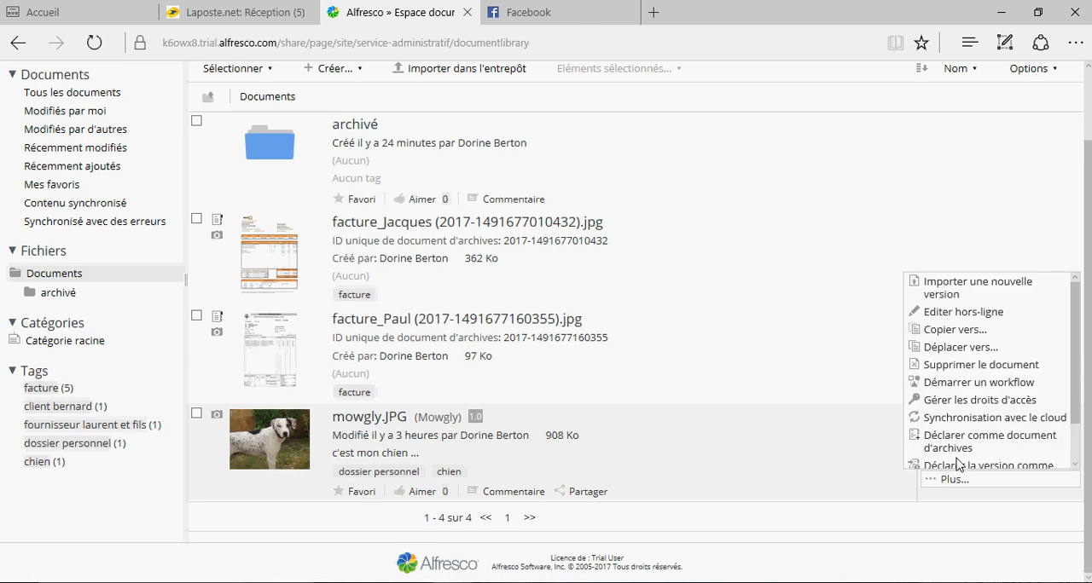
{"action": "left_click", "coordinate": [934, 384]}
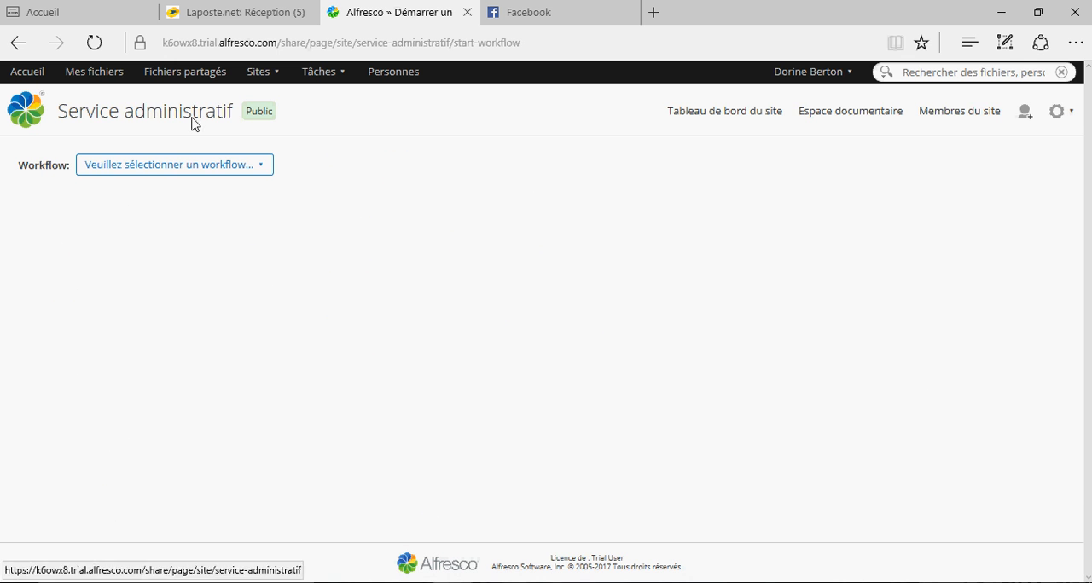
{"action": "left_click", "coordinate": [261, 169]}
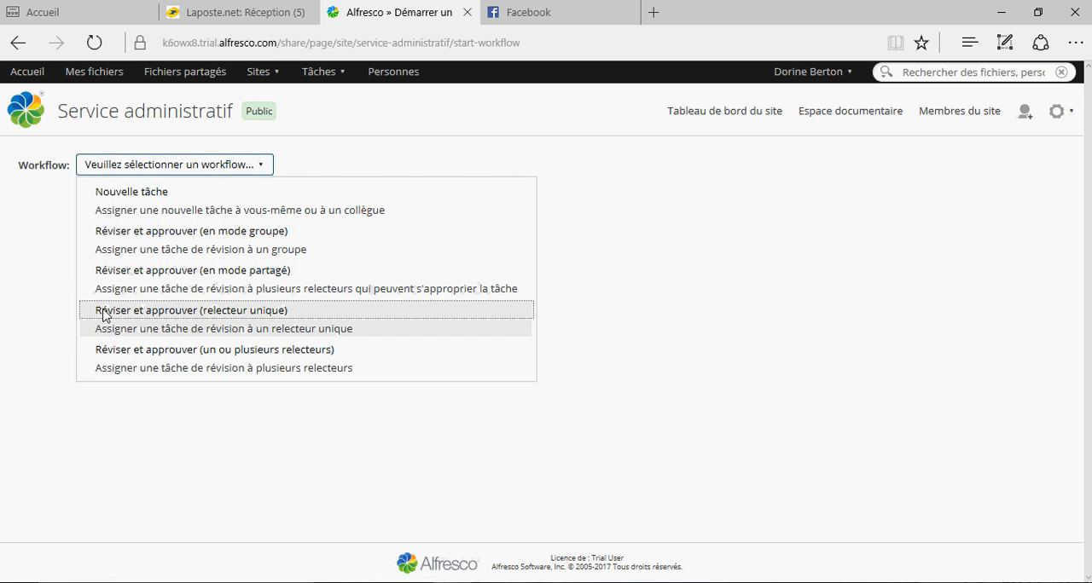
{"action": "left_click", "coordinate": [191, 317]}
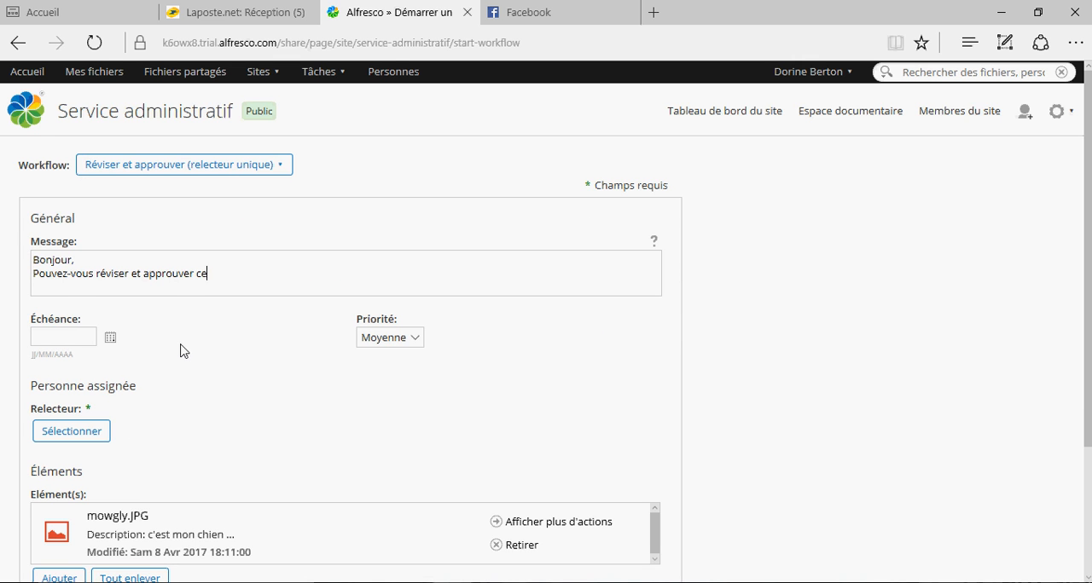
- Write the workflow message "Bonjour, Pouvez-vous réviser et approuver ce document. En vous remerciant. La secrétaire"
{"action": "type", "text": "ument. "}
{"action": "type", "text": "En vous remerci"}
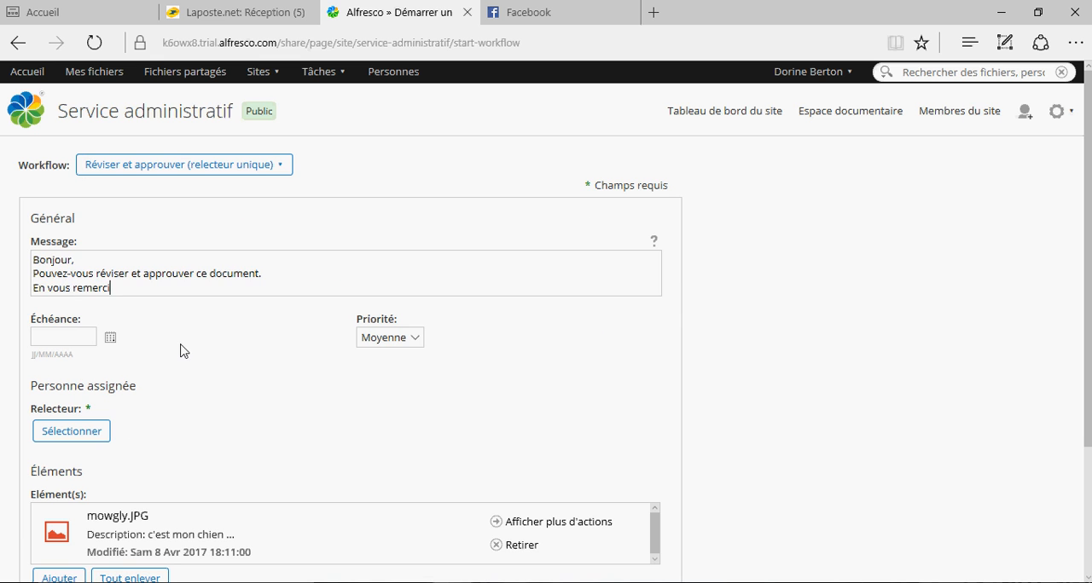
{"action": "type", "text": "ant."}
{"action": "key", "text": "Return"}
{"action": "type", "text": "La sec"}
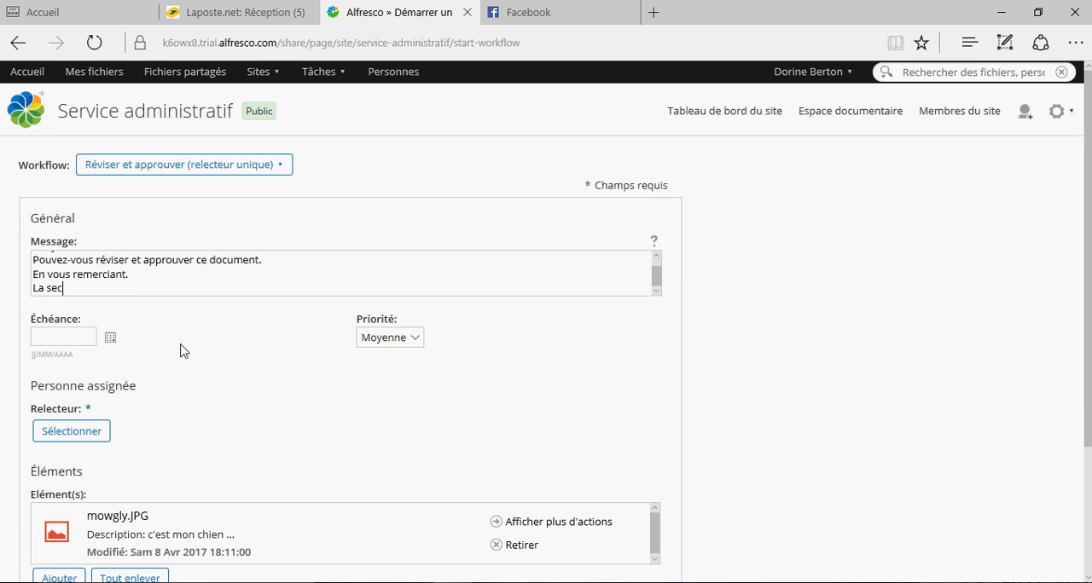
{"action": "type", "text": "rétaire"}
- Set the workflow's due date to 9/4/2017 and its priority to Élevée
{"action": "left_click", "coordinate": [110, 339]}
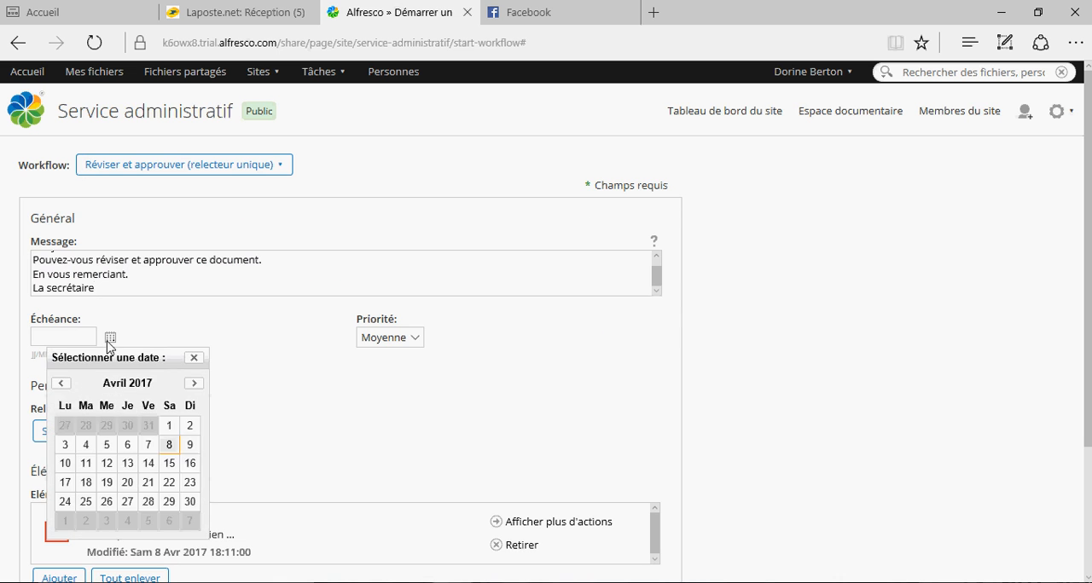
{"action": "left_click", "coordinate": [189, 444]}
{"action": "left_click", "coordinate": [418, 340]}
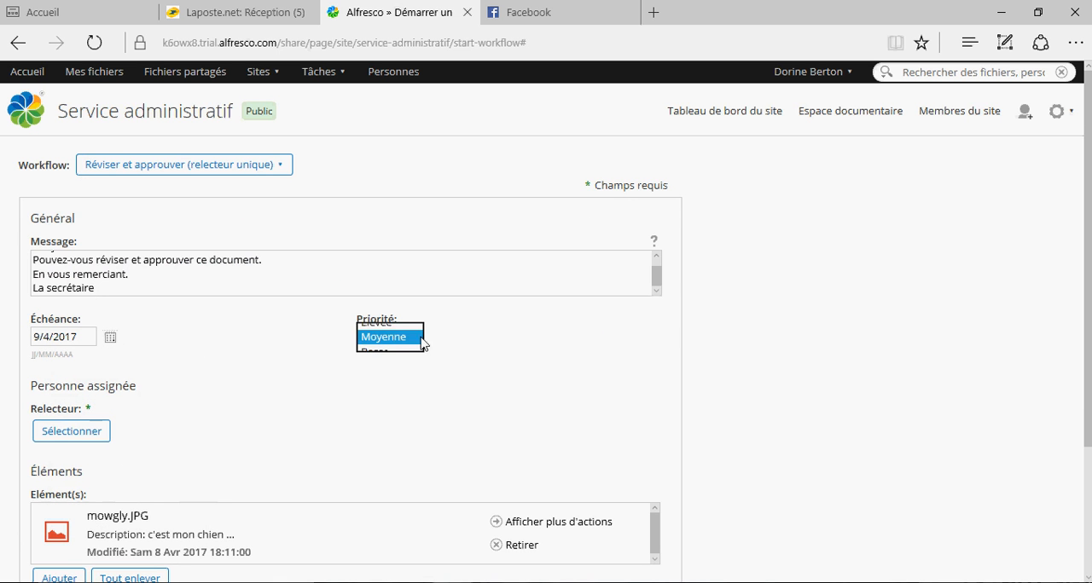
{"action": "left_click", "coordinate": [418, 323]}
- Find the colleague who has to review the document, assign them as the reviewer, and start the workflow
{"action": "scroll", "coordinate": [267, 336], "scroll_direction": "down", "scroll_amount": 1}
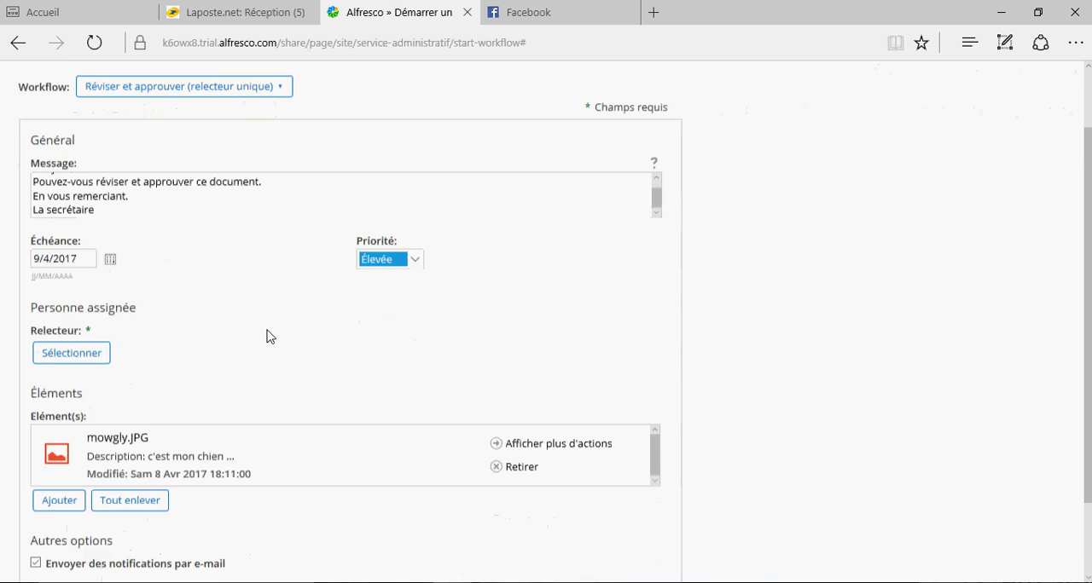
{"action": "scroll", "coordinate": [267, 336], "scroll_direction": "down", "scroll_amount": 1}
{"action": "left_click", "coordinate": [79, 278]}
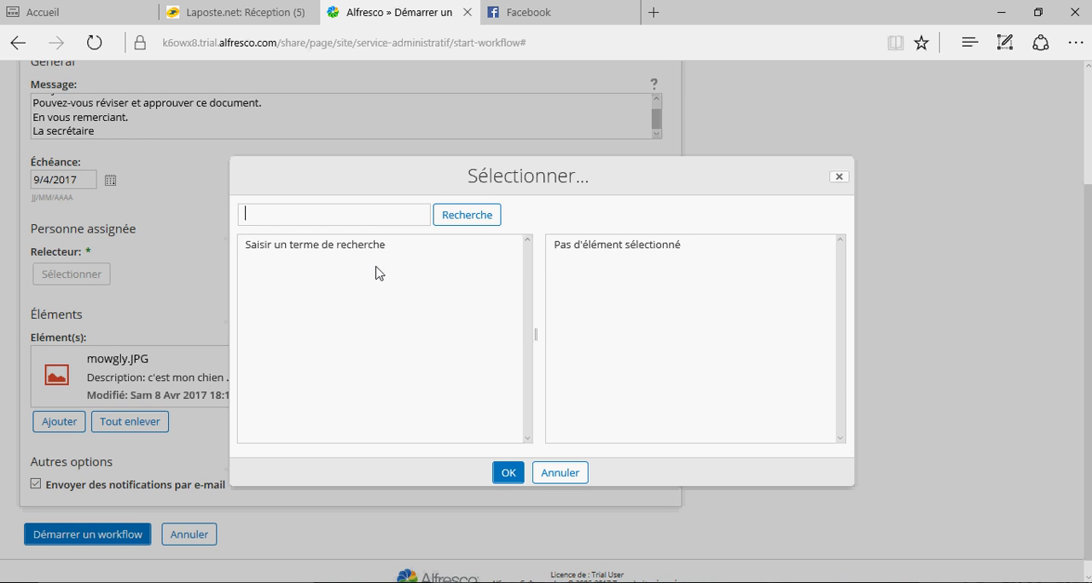
{"action": "type", "text": "fre"}
{"action": "left_click", "coordinate": [469, 217]}
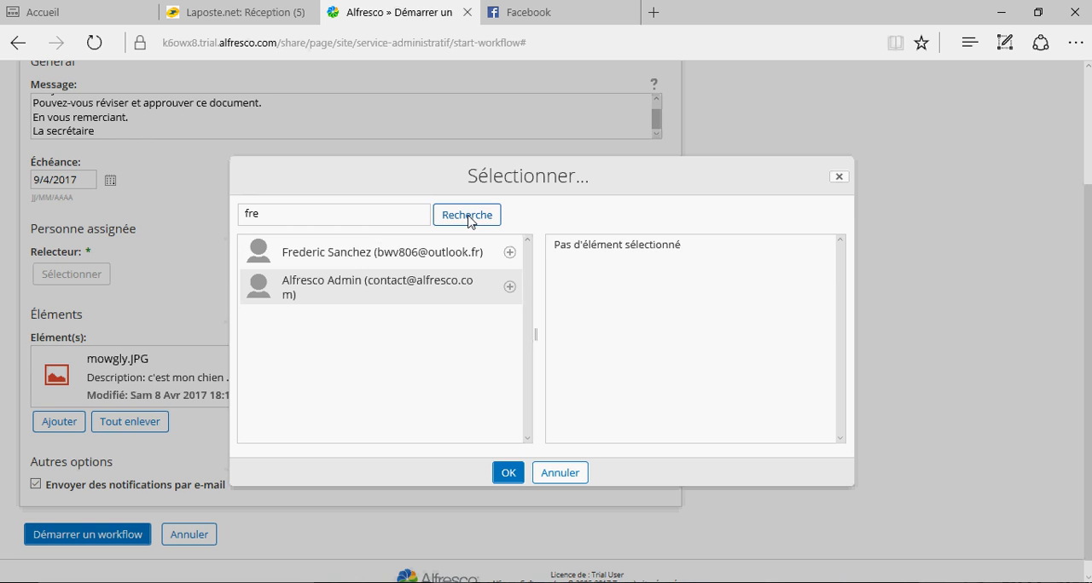
{"action": "left_click", "coordinate": [510, 253]}
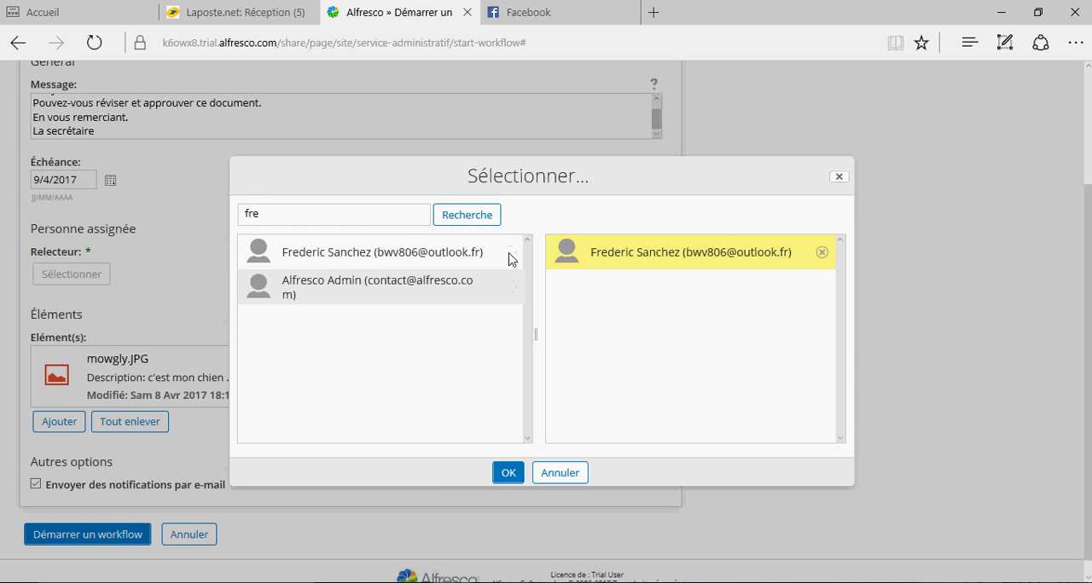
{"action": "left_click", "coordinate": [509, 474]}
{"action": "scroll", "coordinate": [508, 480], "scroll_direction": "down", "scroll_amount": 1}
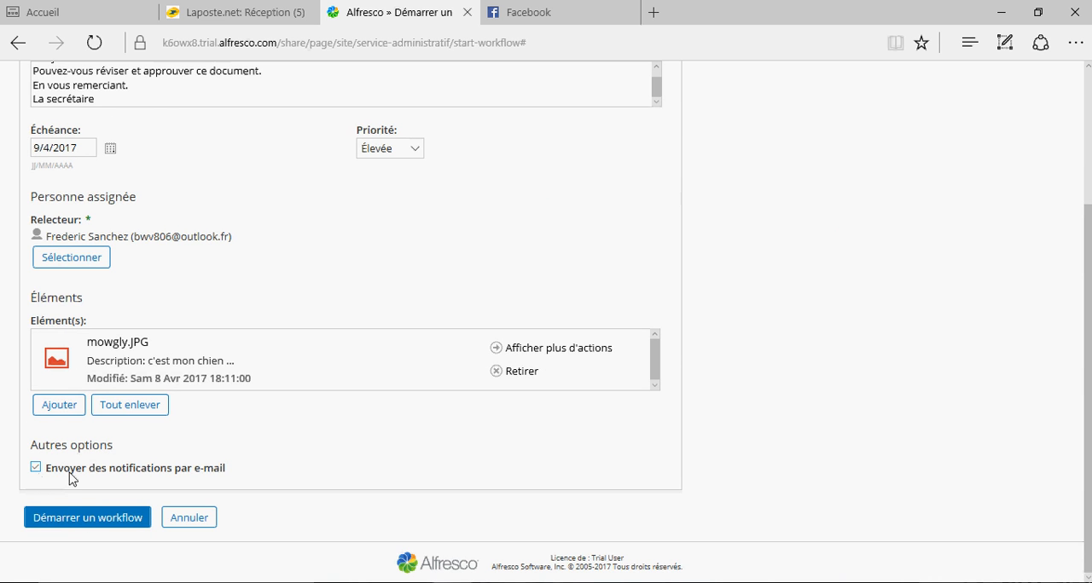
{"action": "left_click", "coordinate": [84, 517]}
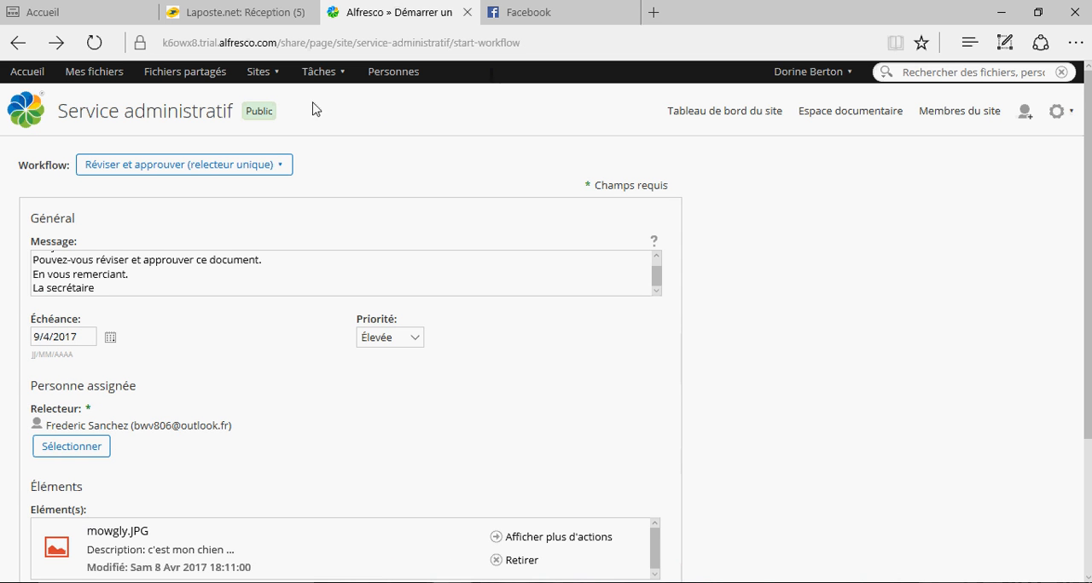
{"action": "mouse_move", "coordinate": [581, 582]}
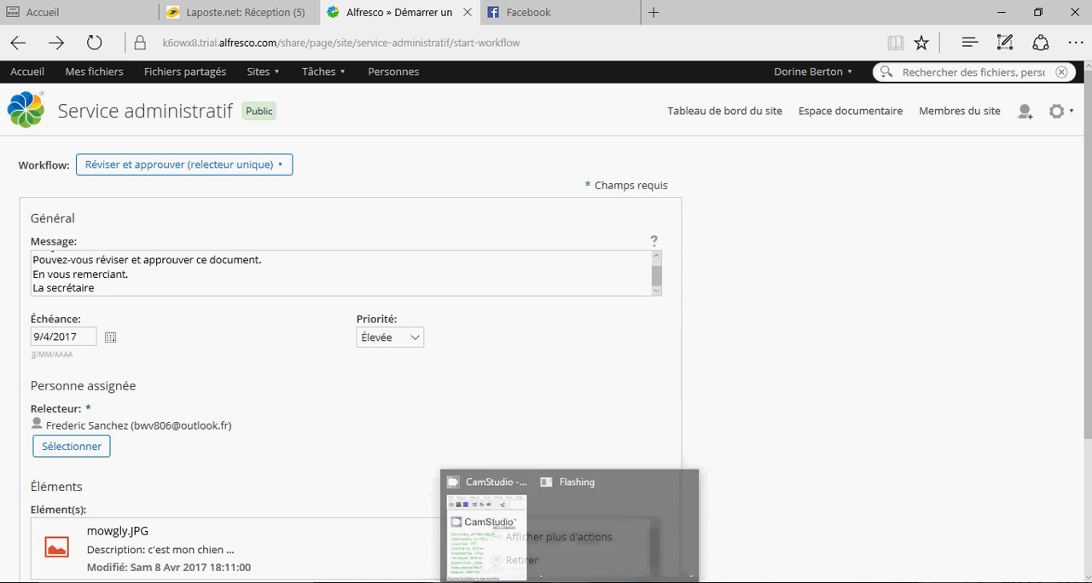